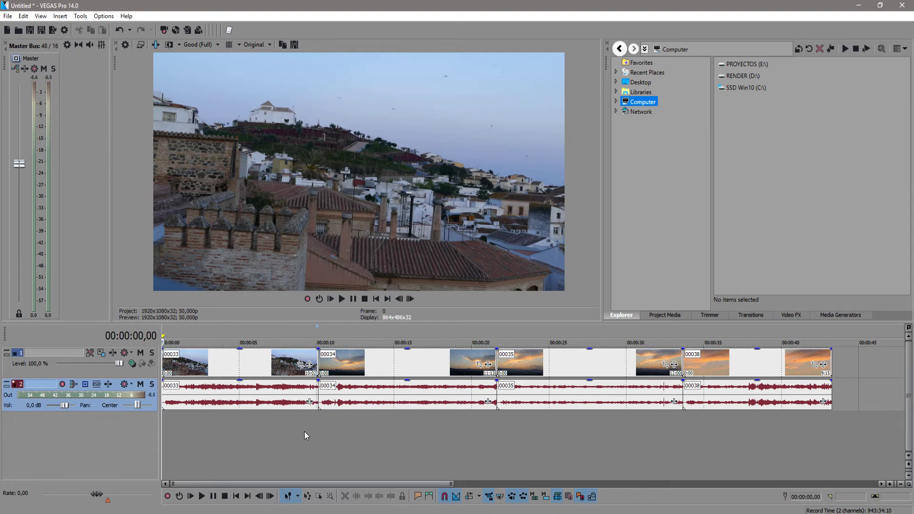
Play the timeline across each join between clips 00033, 00034, 00035 and 00038 to check the audio at the cuts
{"action": "left_click", "coordinate": [310, 431]}
{"action": "key", "text": "space"}
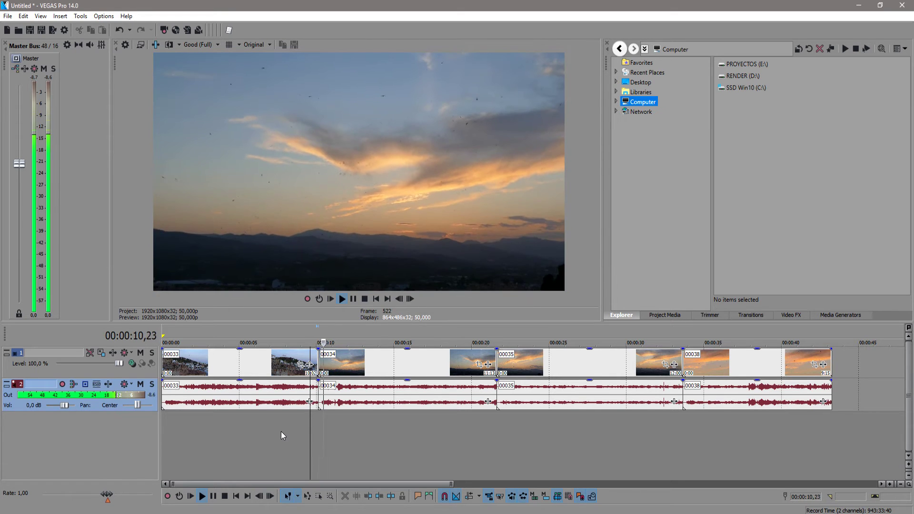
{"action": "key", "text": "Return"}
{"action": "left_click", "coordinate": [484, 424]}
{"action": "key", "text": "space"}
{"action": "key", "text": "Return"}
{"action": "left_click", "coordinate": [678, 427]}
{"action": "key", "text": "space"}
{"action": "key", "text": "Return"}
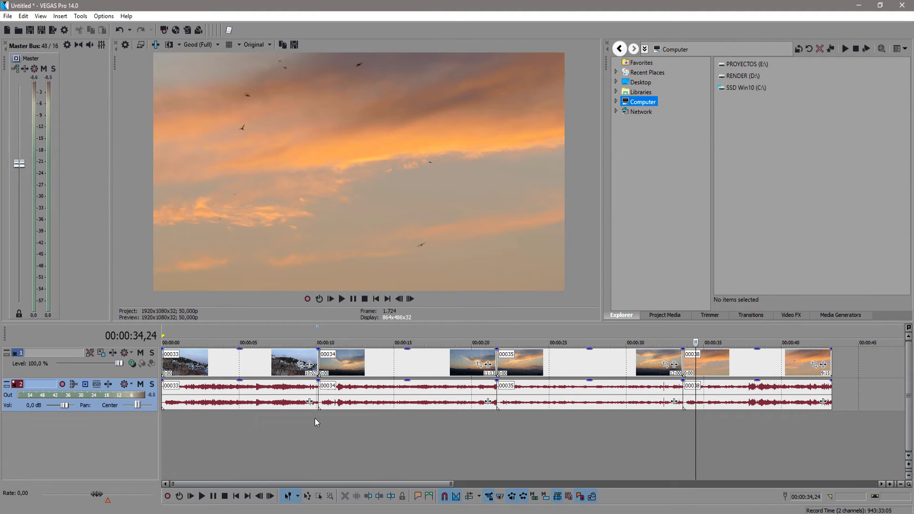
{"action": "left_click", "coordinate": [318, 415]}
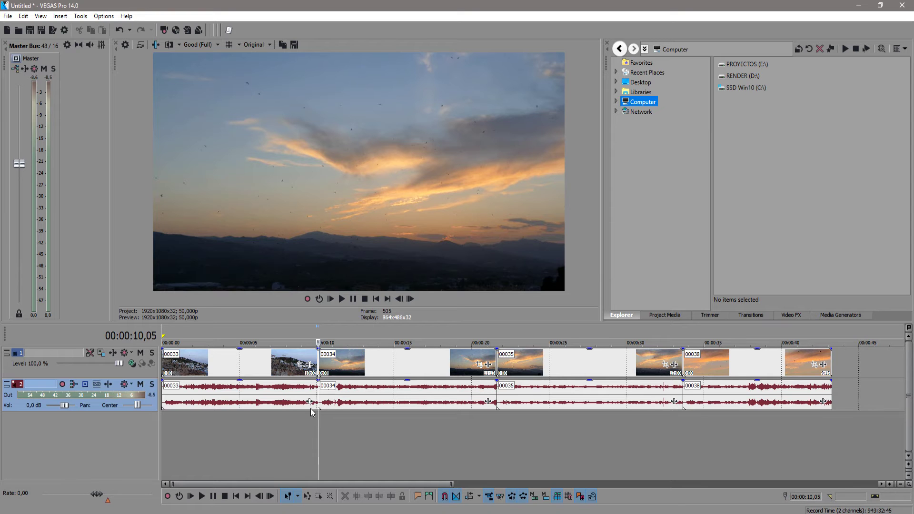
{"action": "left_click", "coordinate": [348, 424]}
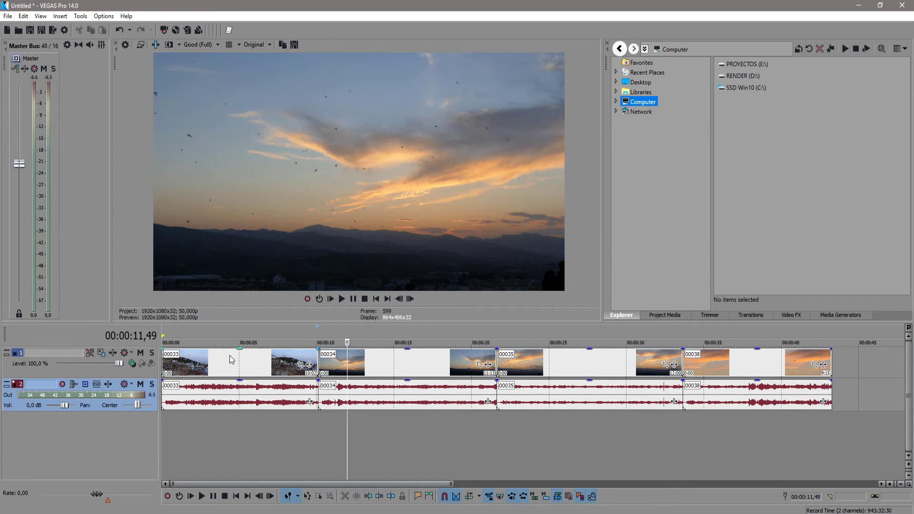
{"action": "left_click", "coordinate": [229, 407]}
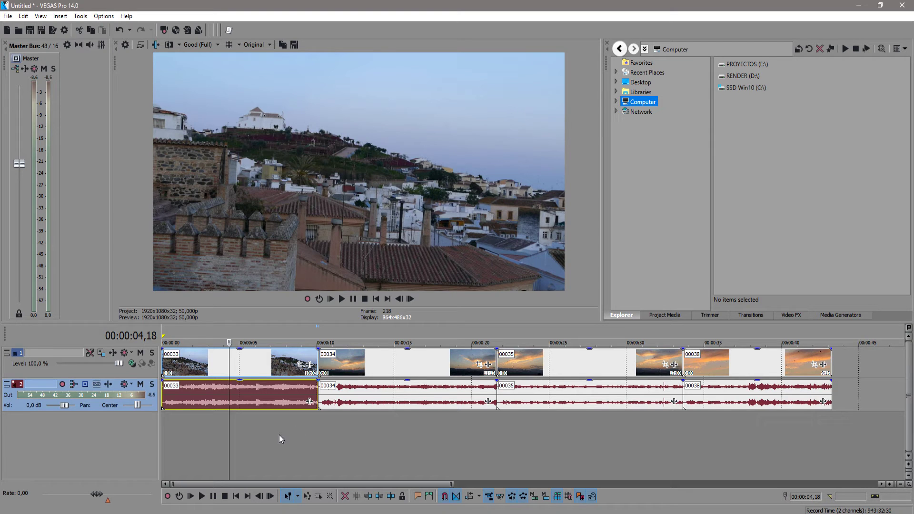
{"action": "left_click", "coordinate": [313, 423]}
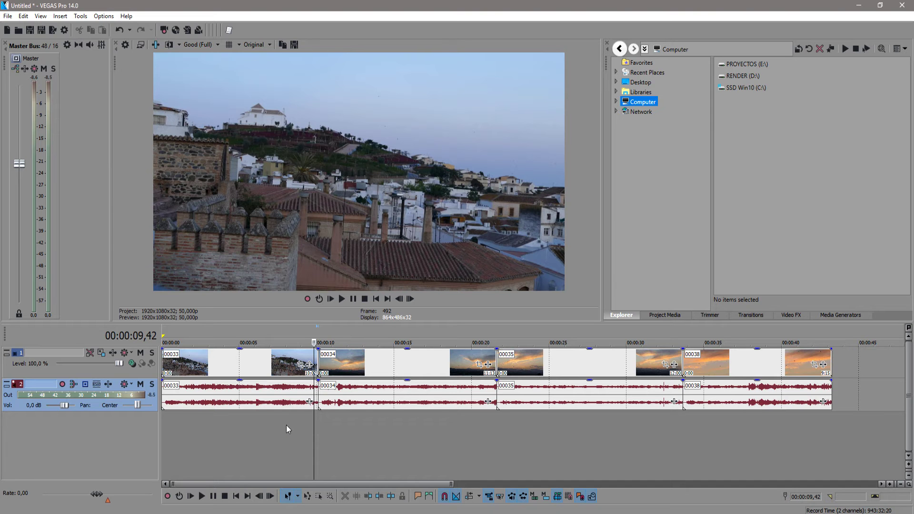
{"action": "left_click", "coordinate": [263, 427]}
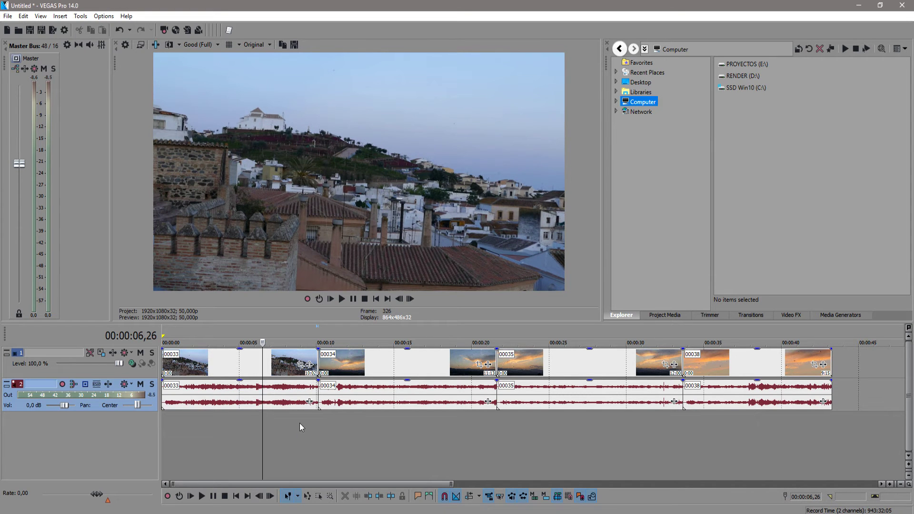
{"action": "key", "text": "Right"}
{"action": "key", "text": "Right"}
{"action": "key", "text": "Right"}
{"action": "key", "text": "Right"}
{"action": "left_click_drag", "start_coordinate": [263, 436], "coordinate": [235, 436]}
{"action": "left_click_drag", "start_coordinate": [265, 425], "coordinate": [296, 423]}
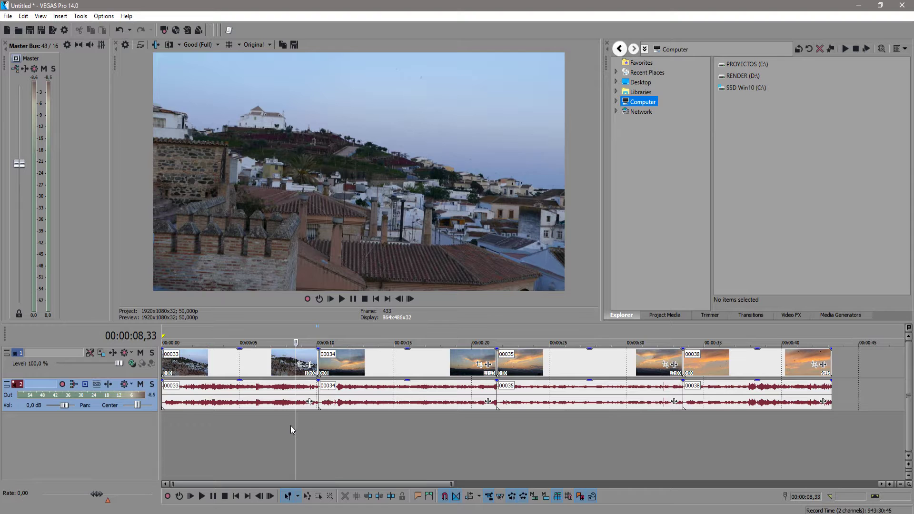
{"action": "left_click_drag", "start_coordinate": [297, 427], "coordinate": [287, 430]}
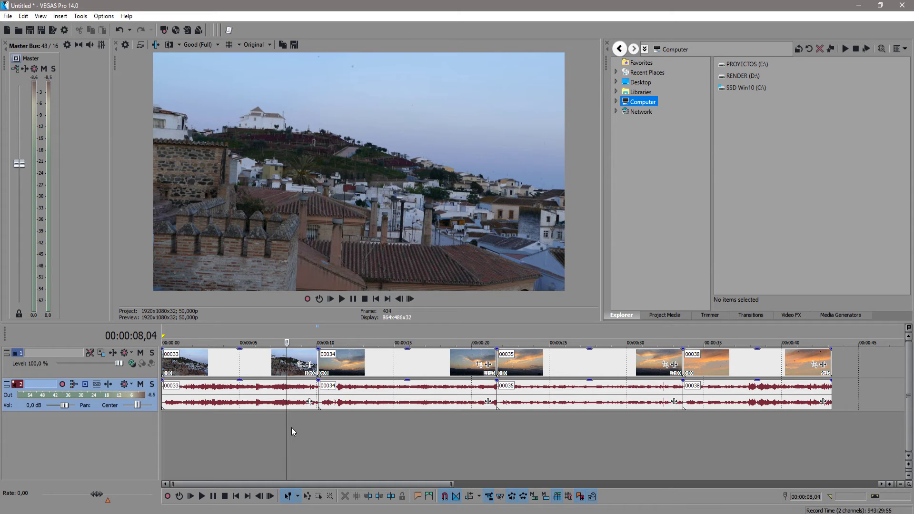
{"action": "left_click", "coordinate": [318, 416]}
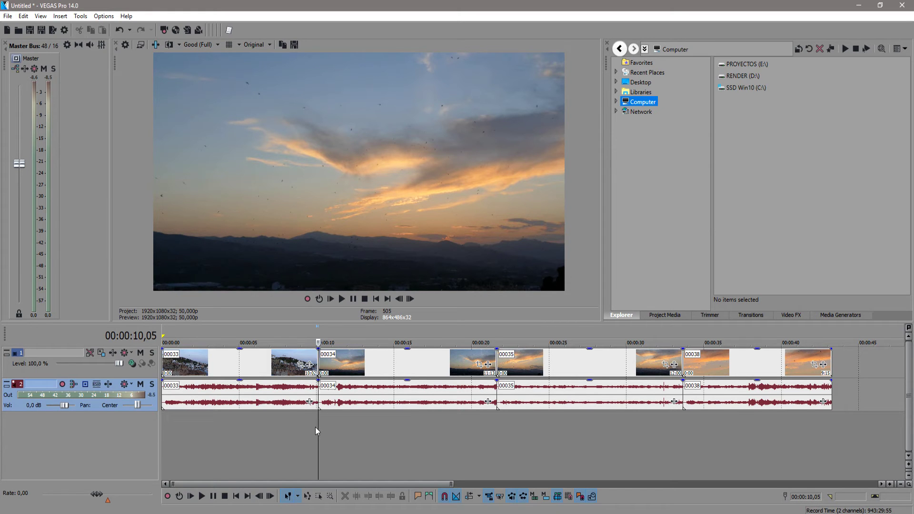
{"action": "left_click_drag", "start_coordinate": [310, 428], "coordinate": [296, 428]}
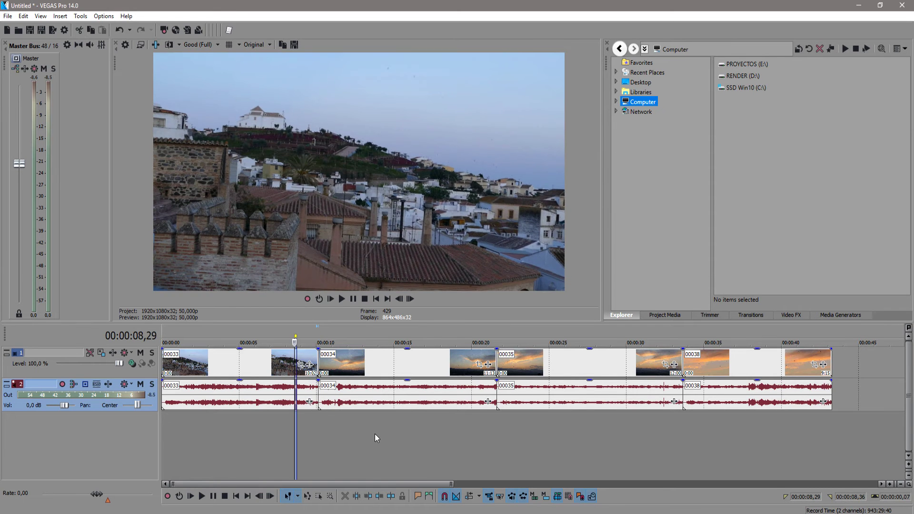
{"action": "left_click", "coordinate": [345, 432]}
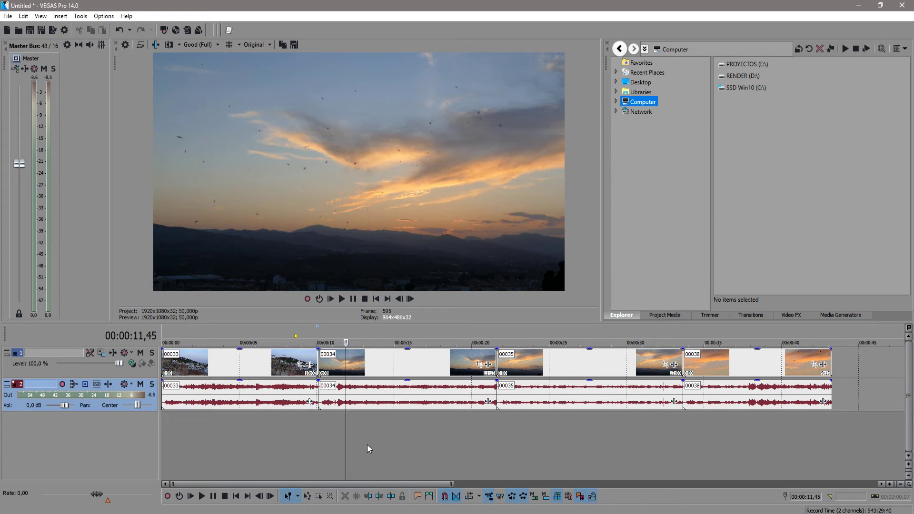
Examine the join between clips 00033 and 00034 up close, with the audio track enlarged to show its waveform
{"action": "left_click", "coordinate": [318, 426]}
{"action": "key", "text": "Up"}
{"action": "key", "text": "Up"}
{"action": "key", "text": "Up"}
{"action": "key", "text": "Up"}
{"action": "key", "text": "Up"}
{"action": "key", "text": "Up"}
{"action": "left_click_drag", "start_coordinate": [108, 412], "coordinate": [102, 460]}
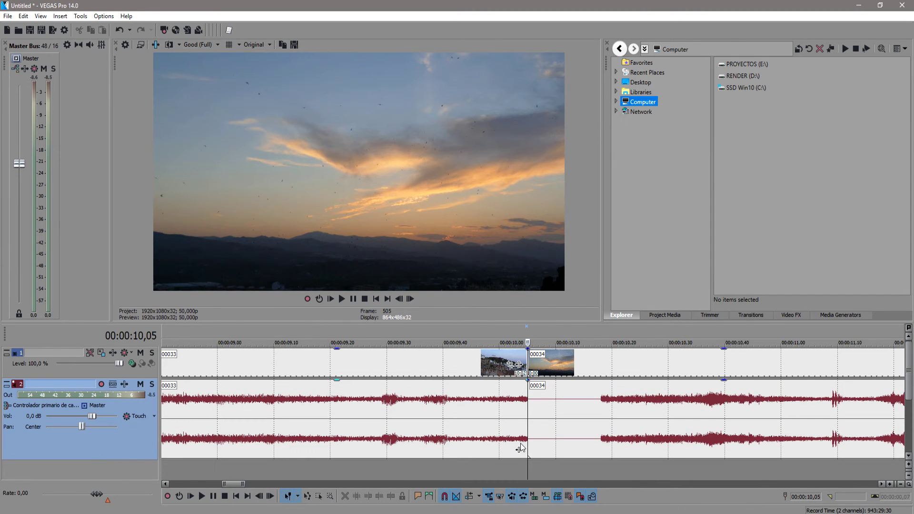
Mark the silent stretch at the start of clip 00034 with a time selection from 00:00:10,05 to 00:00:10,18
{"action": "left_click", "coordinate": [504, 471]}
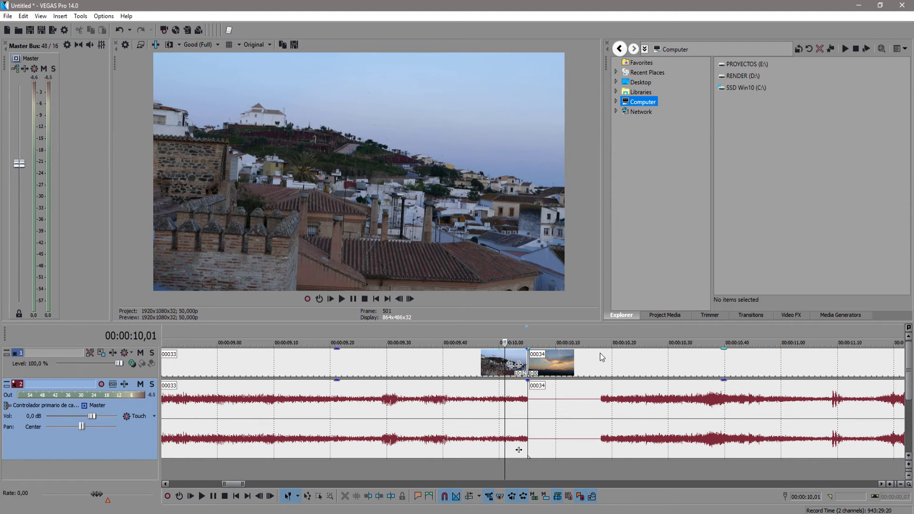
{"action": "left_click_drag", "start_coordinate": [598, 333], "coordinate": [528, 336]}
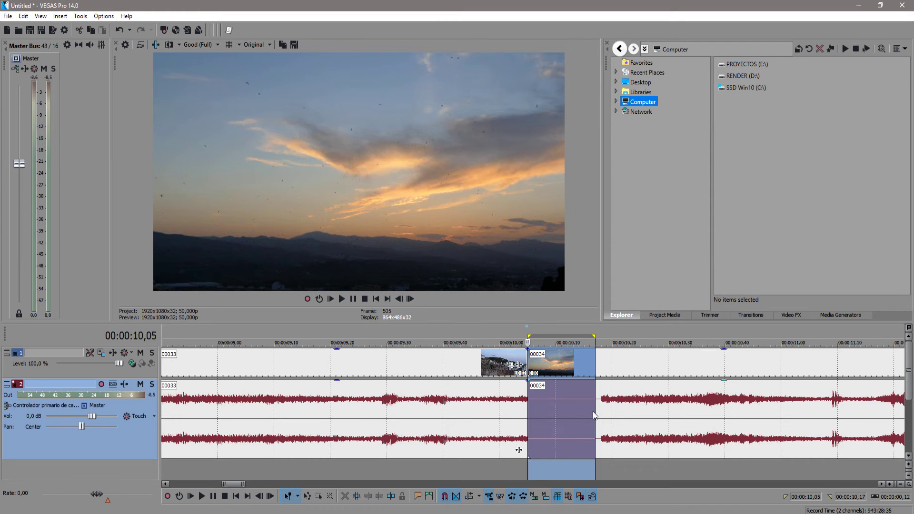
{"action": "left_click_drag", "start_coordinate": [594, 415], "coordinate": [601, 413]}
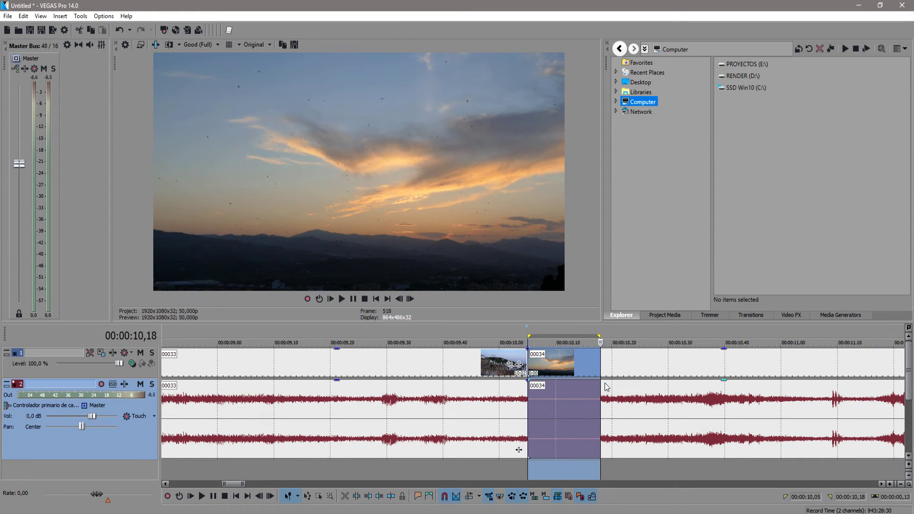
{"action": "scroll", "coordinate": [588, 361], "scroll_direction": "up", "scroll_amount": 2}
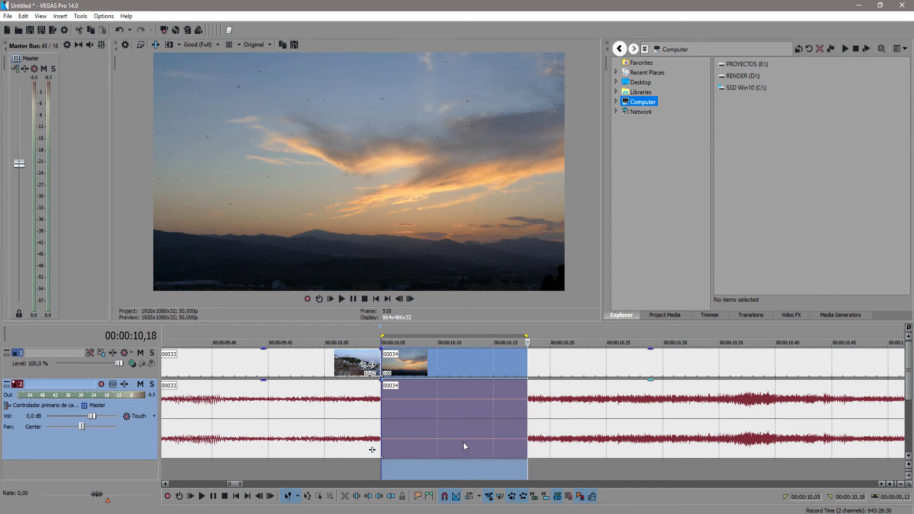
Examine the audio waveform at the join between clips 00035 and 00038
{"action": "scroll", "coordinate": [464, 445], "scroll_direction": "down", "scroll_amount": 10}
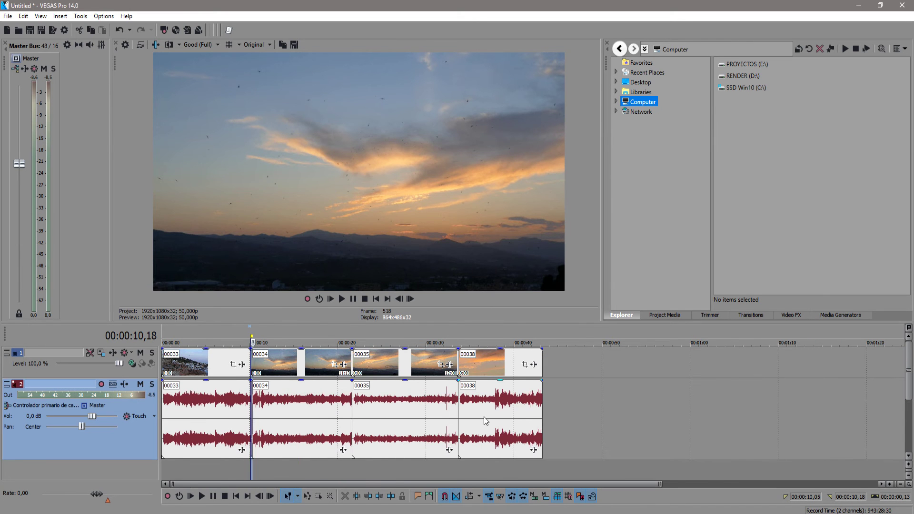
{"action": "left_click", "coordinate": [454, 460]}
{"action": "scroll", "coordinate": [456, 460], "scroll_direction": "up", "scroll_amount": 6}
{"action": "scroll", "coordinate": [463, 458], "scroll_direction": "up", "scroll_amount": 4}
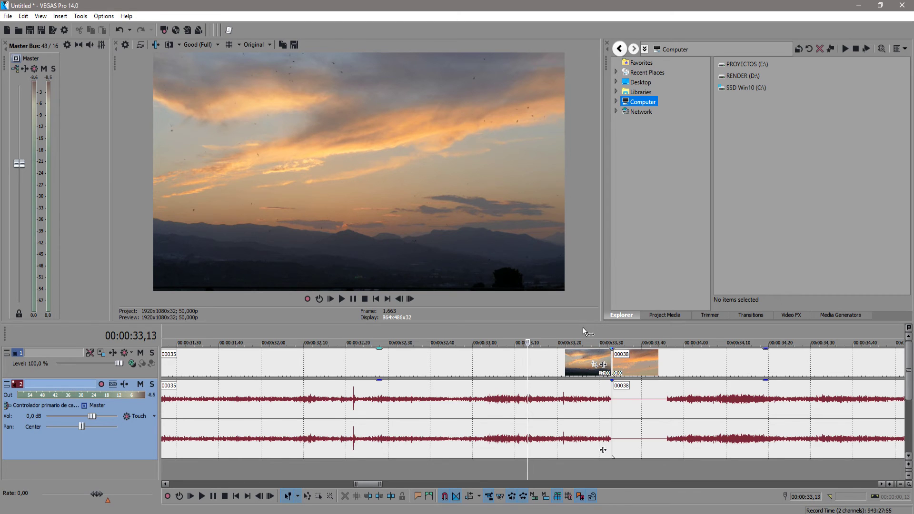
{"action": "scroll", "coordinate": [583, 328], "scroll_direction": "down", "scroll_amount": 4}
{"action": "scroll", "coordinate": [581, 330], "scroll_direction": "down", "scroll_amount": 5}
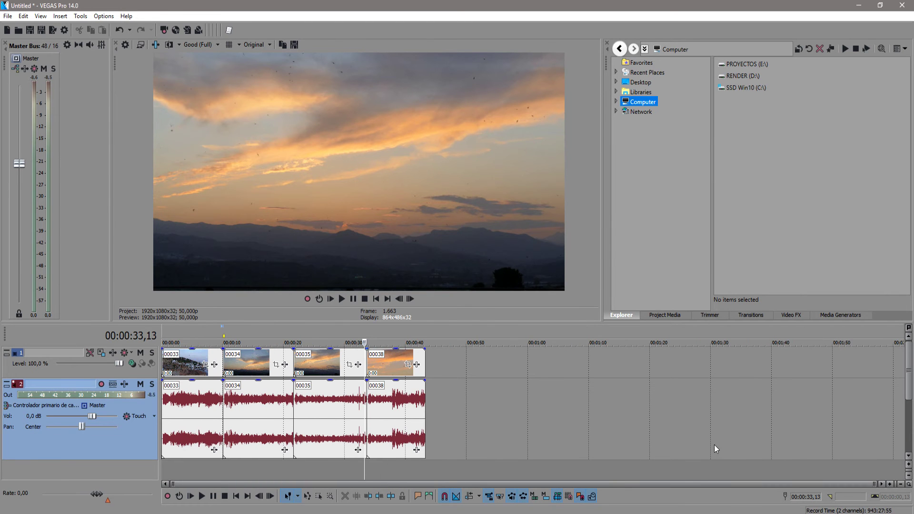
Shrink the audio track back to its compact height and return the playhead to the project start
{"action": "left_click", "coordinate": [7, 385]}
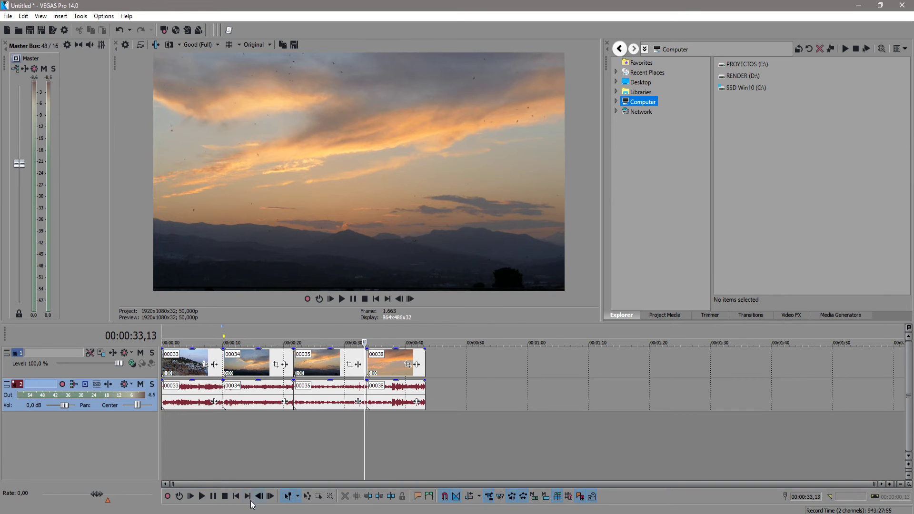
{"action": "left_click", "coordinate": [236, 496]}
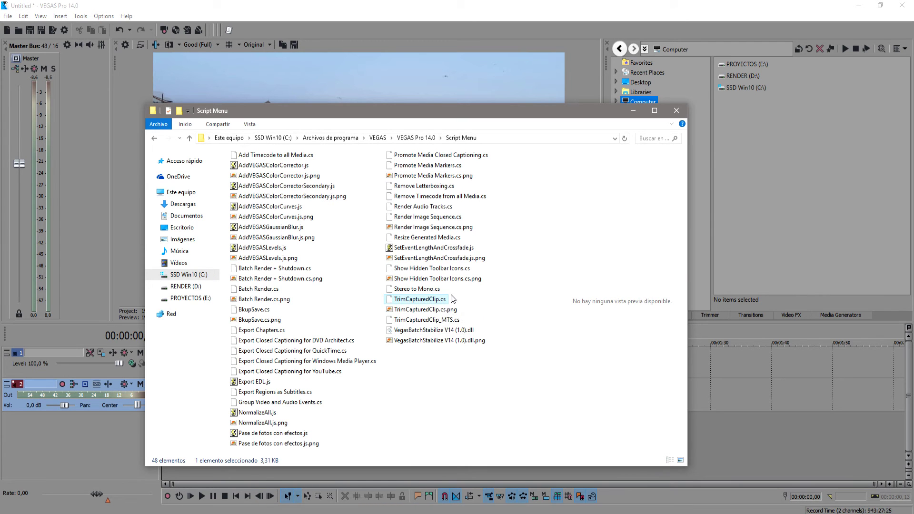
Open TrimCapturedClip.cs from the VEGAS Pro 14.0 Script Menu folder with Notepad (Bloc de notas)
{"action": "right_click", "coordinate": [436, 301]}
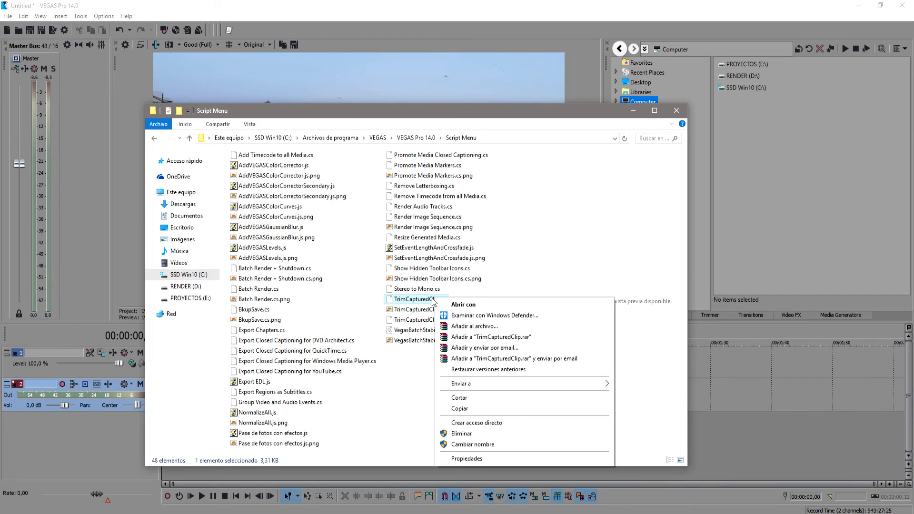
{"action": "left_click", "coordinate": [486, 305]}
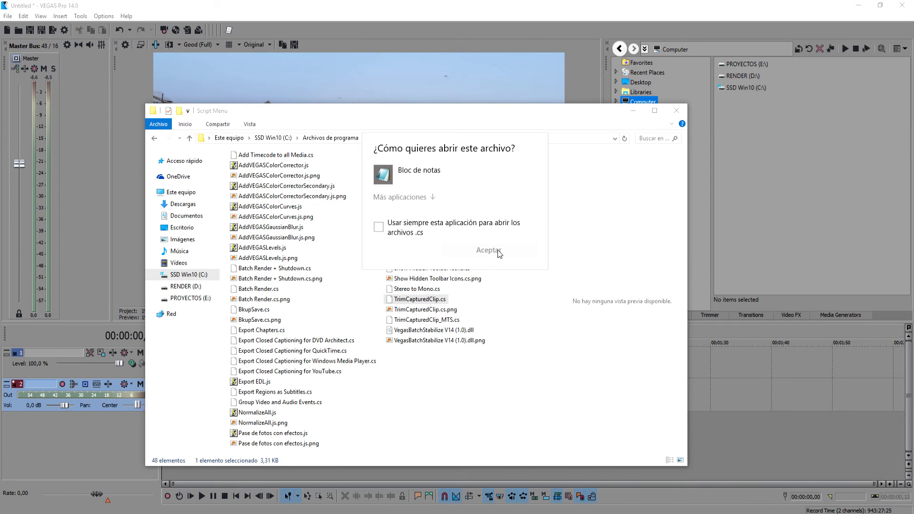
{"action": "left_click", "coordinate": [426, 178]}
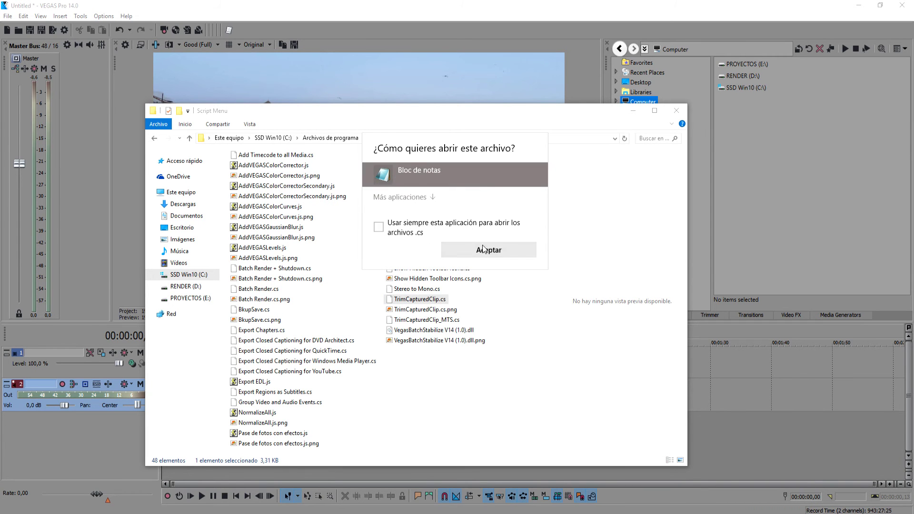
{"action": "left_click", "coordinate": [484, 248]}
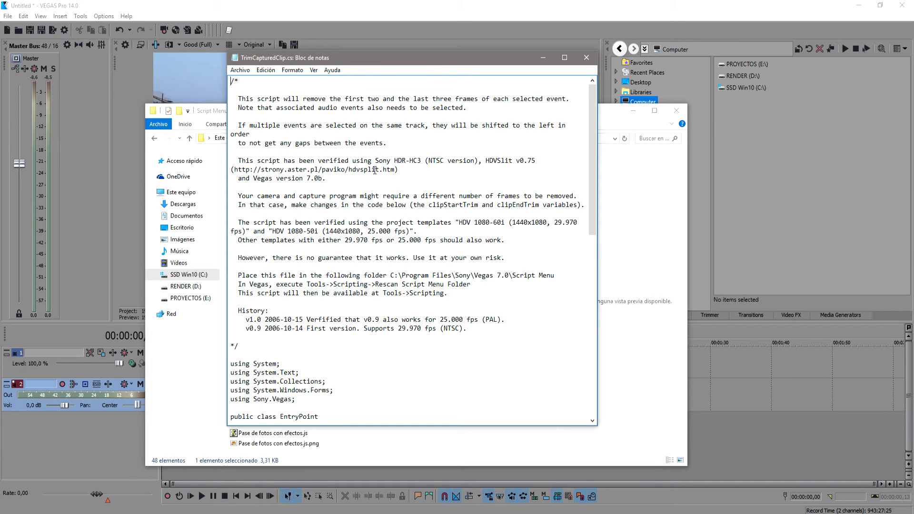
Review the header comments of the TrimCapturedClip.cs script down to its using statements and trim variables
{"action": "left_click_drag", "start_coordinate": [495, 341], "coordinate": [279, 100]}
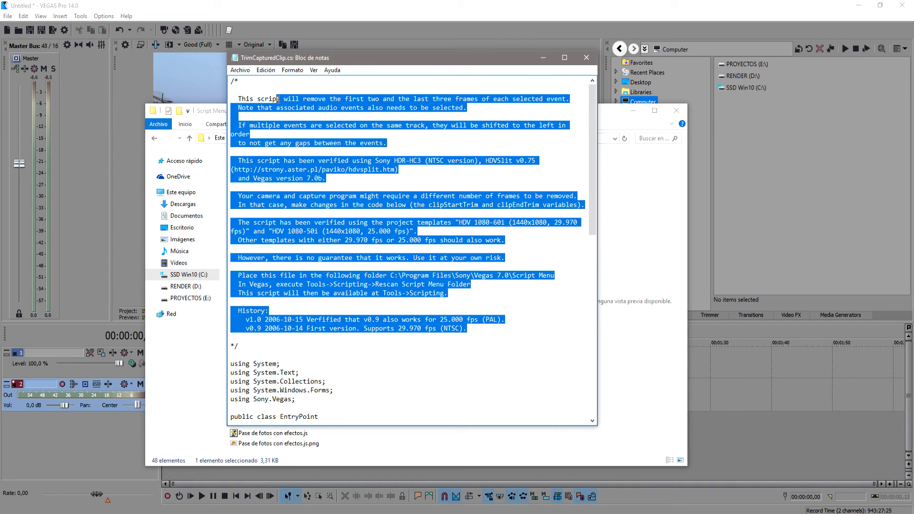
{"action": "left_click", "coordinate": [268, 113]}
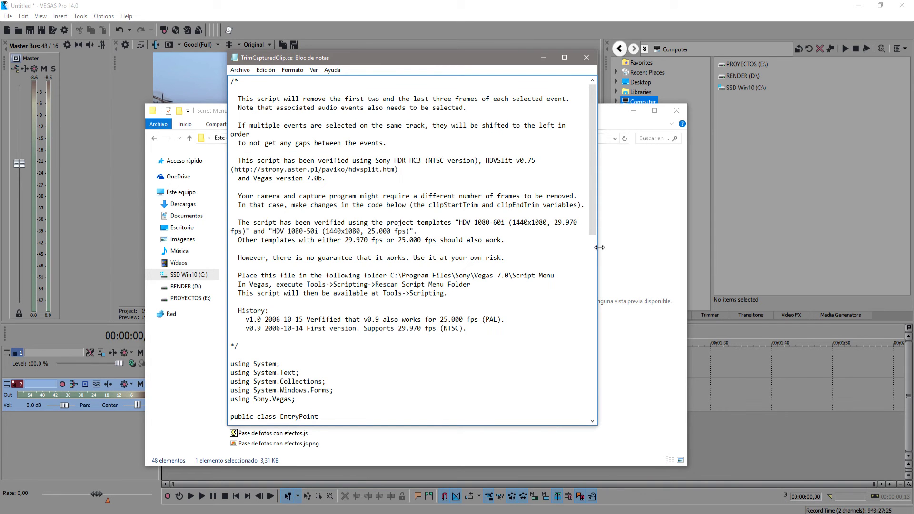
{"action": "left_click_drag", "start_coordinate": [590, 202], "coordinate": [586, 316]}
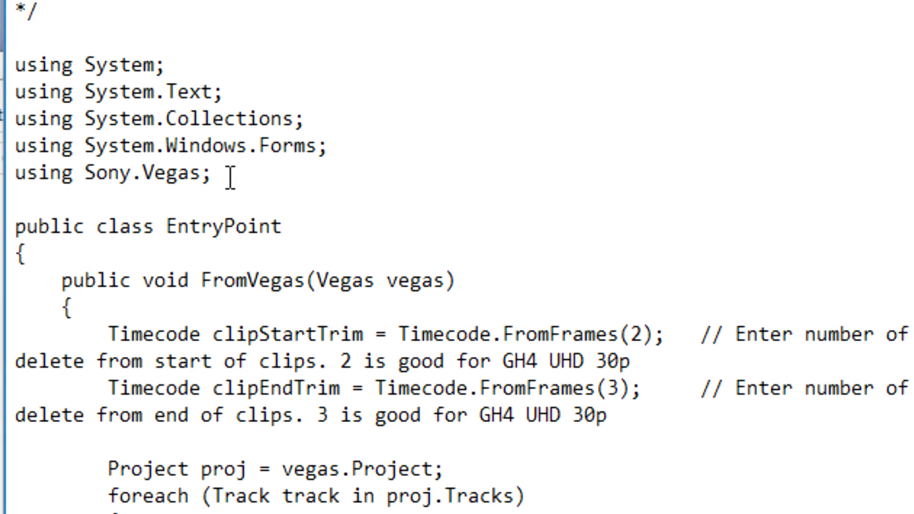
Replace the Sony namespace with ScriptPortal so the script's last using statement reads "using ScriptPortal.Vegas;"
{"action": "left_click", "coordinate": [231, 177]}
{"action": "left_click_drag", "start_coordinate": [225, 172], "coordinate": [10, 171]}
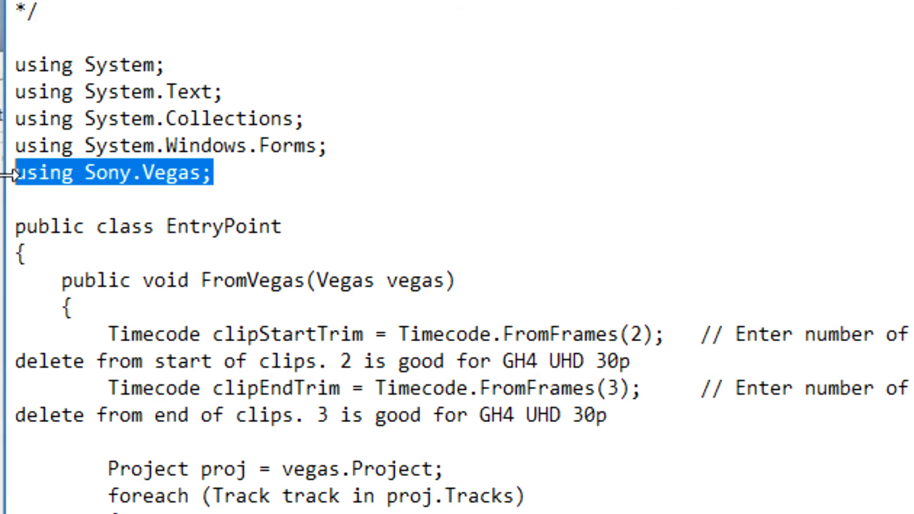
{"action": "left_click", "coordinate": [204, 173]}
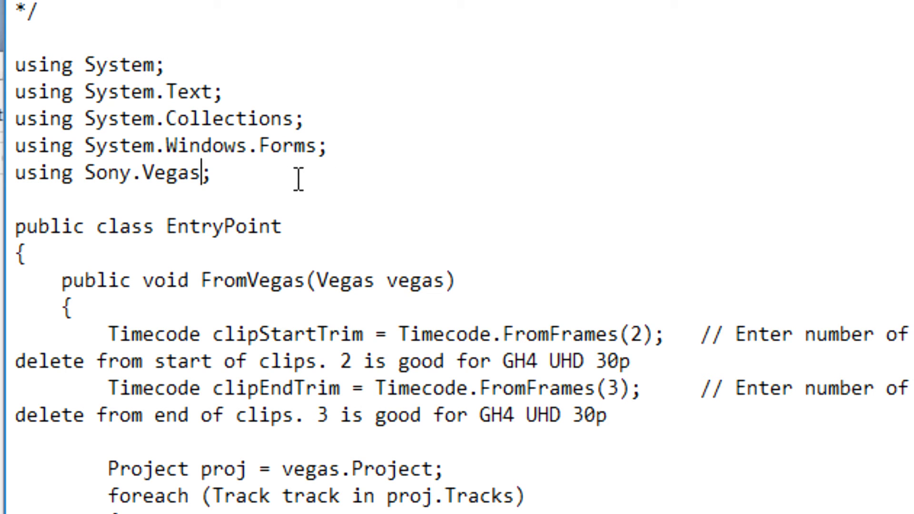
{"action": "left_click", "coordinate": [223, 177]}
{"action": "left_click_drag", "start_coordinate": [132, 173], "coordinate": [92, 182]}
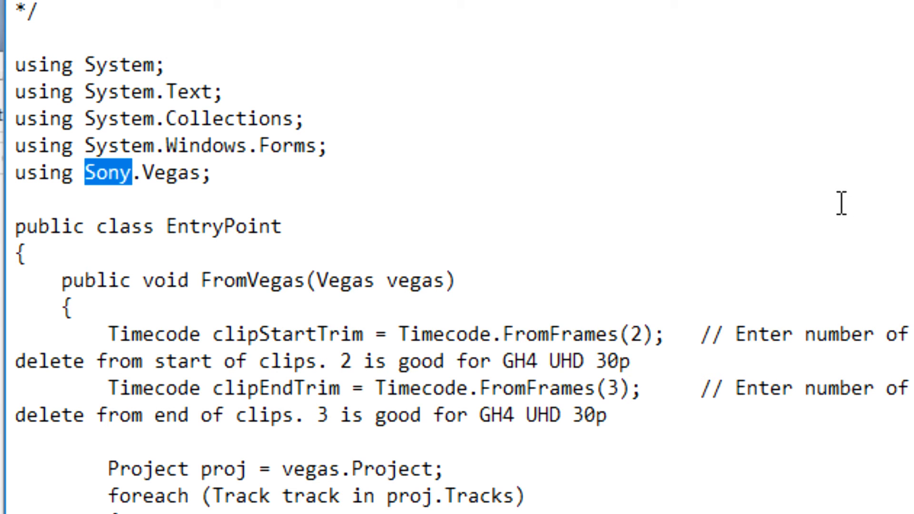
{"action": "type", "text": "Scrip"}
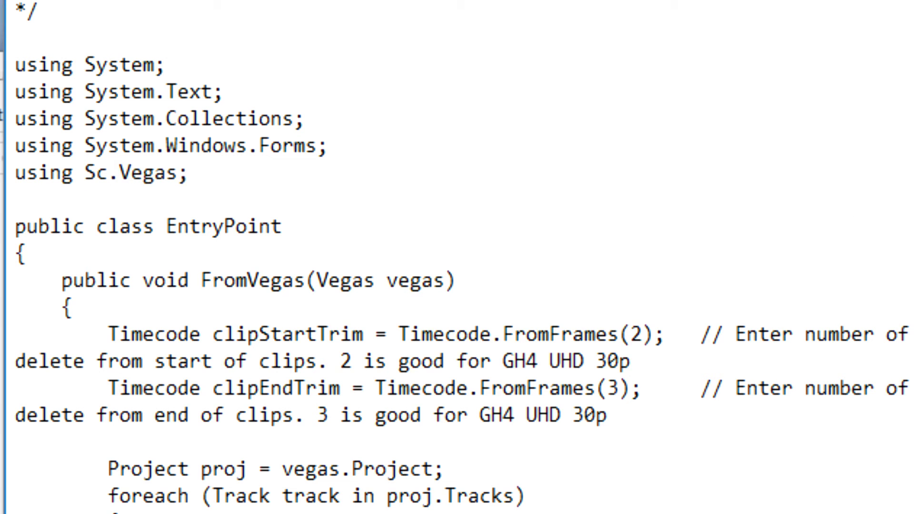
{"action": "type", "text": "t"}
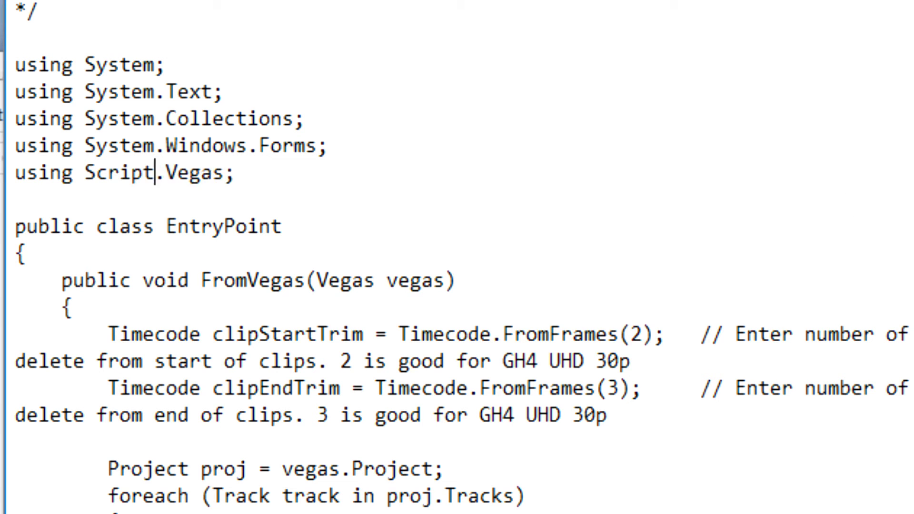
{"action": "type", "text": "Porta"}
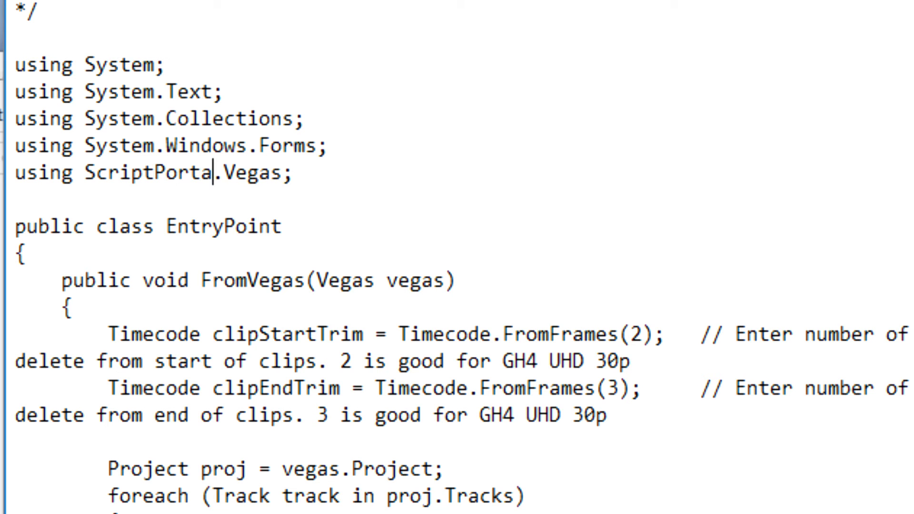
{"action": "type", "text": "l"}
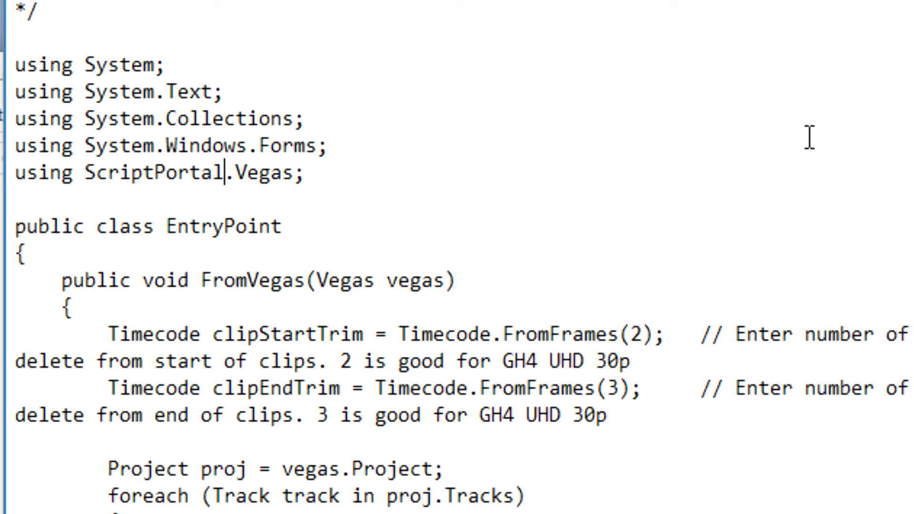
{"action": "left_click", "coordinate": [309, 172]}
Set the clipStartTrim value to 13 frames and the clipEndTrim value to 0 frames in the script
{"action": "left_click", "coordinate": [652, 333]}
{"action": "double_click", "coordinate": [643, 333]}
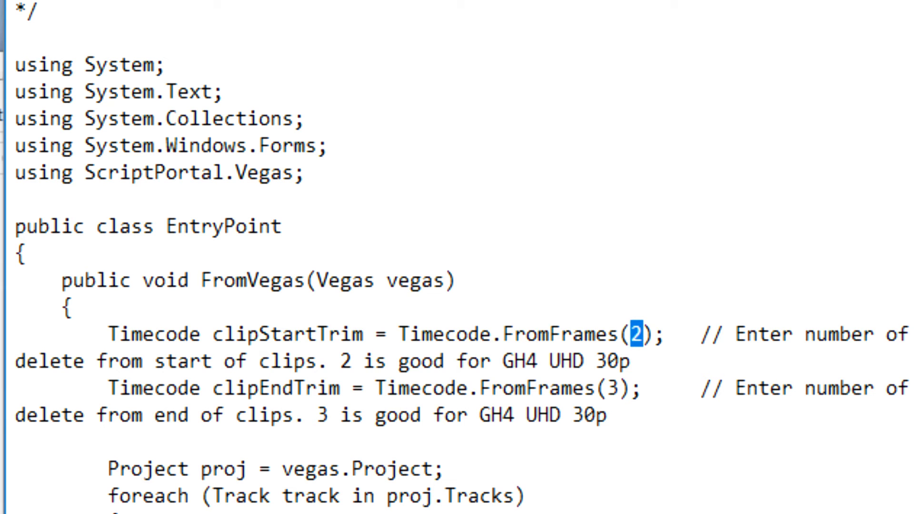
{"action": "type", "text": "13"}
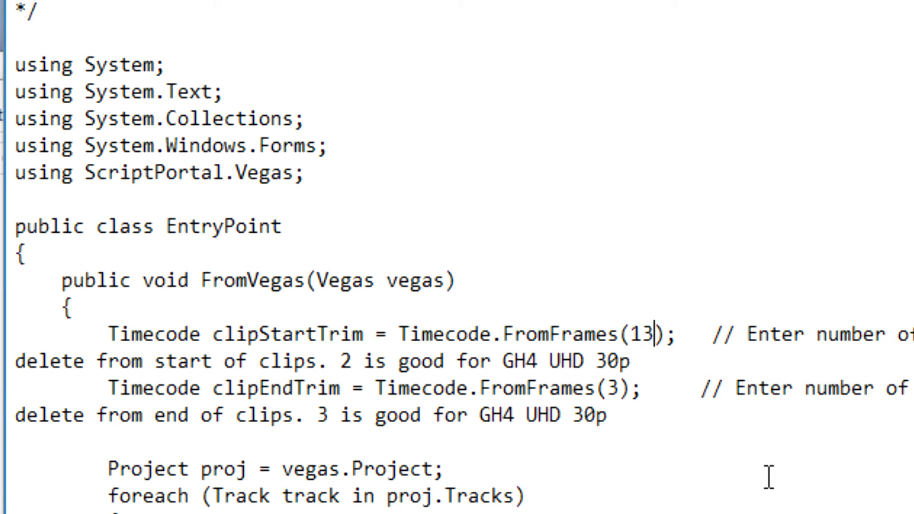
{"action": "left_click", "coordinate": [621, 388]}
{"action": "left_click_drag", "start_coordinate": [624, 390], "coordinate": [608, 389]}
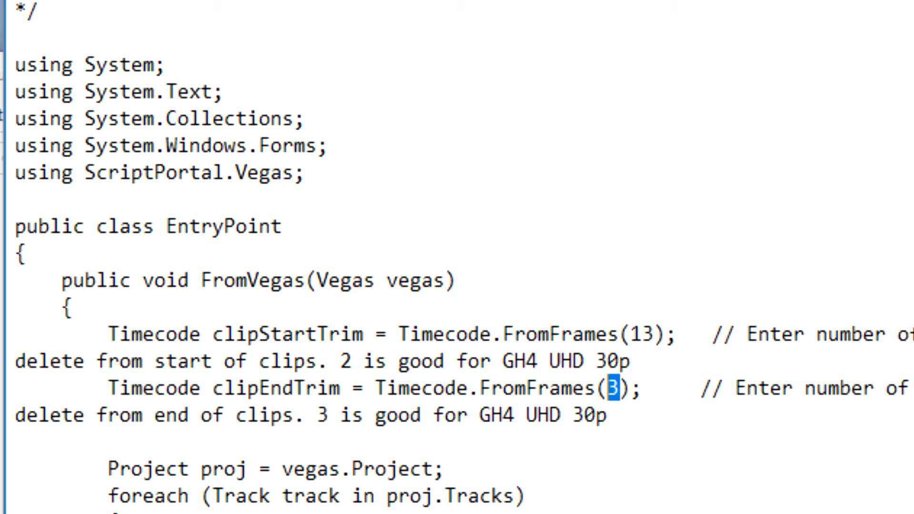
{"action": "type", "text": "0"}
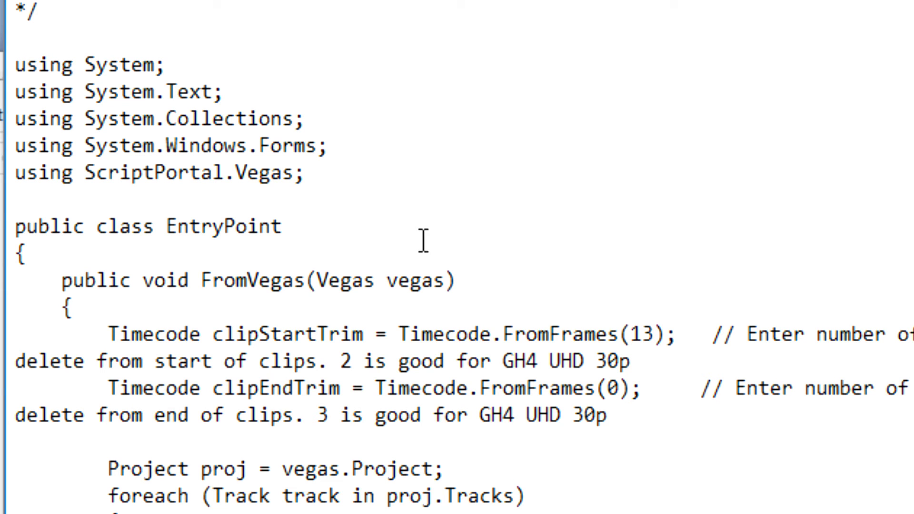
Close the TrimCapturedClip.cs script without saving the edits
{"action": "left_click", "coordinate": [85, 2]}
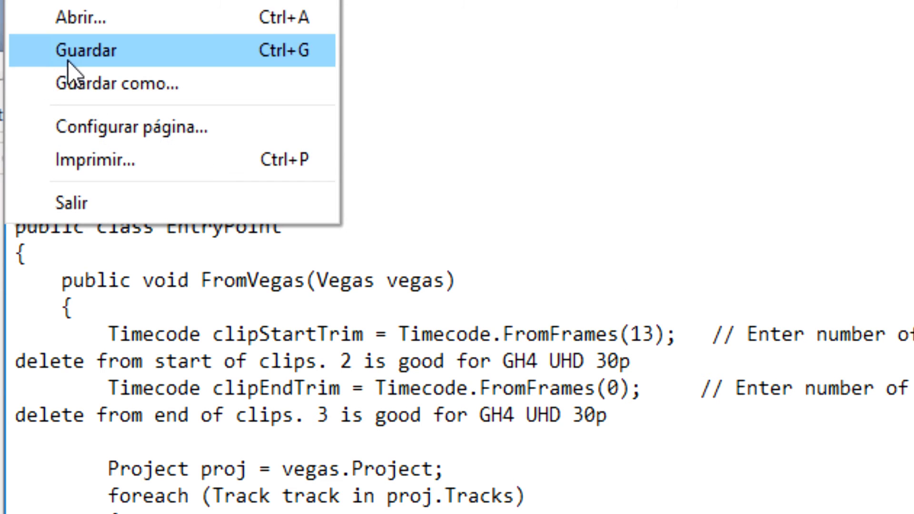
{"action": "key", "text": "Escape"}
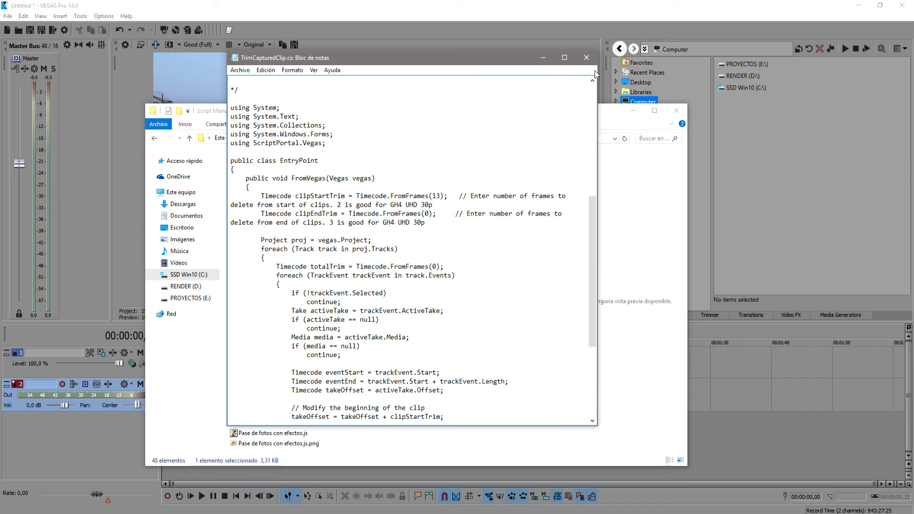
{"action": "left_click", "coordinate": [592, 61]}
{"action": "left_click", "coordinate": [459, 272]}
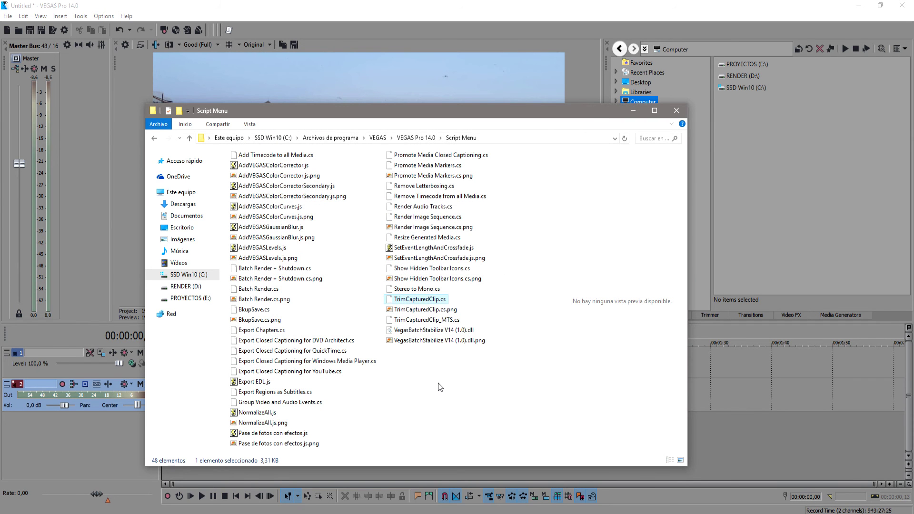
Open TrimCapturedClip_MTS.cs in Notepad, check its using statements and trim values, and close the script and the Script Menu folder
{"action": "left_click", "coordinate": [430, 322]}
{"action": "right_click", "coordinate": [431, 326]}
{"action": "left_click", "coordinate": [469, 336]}
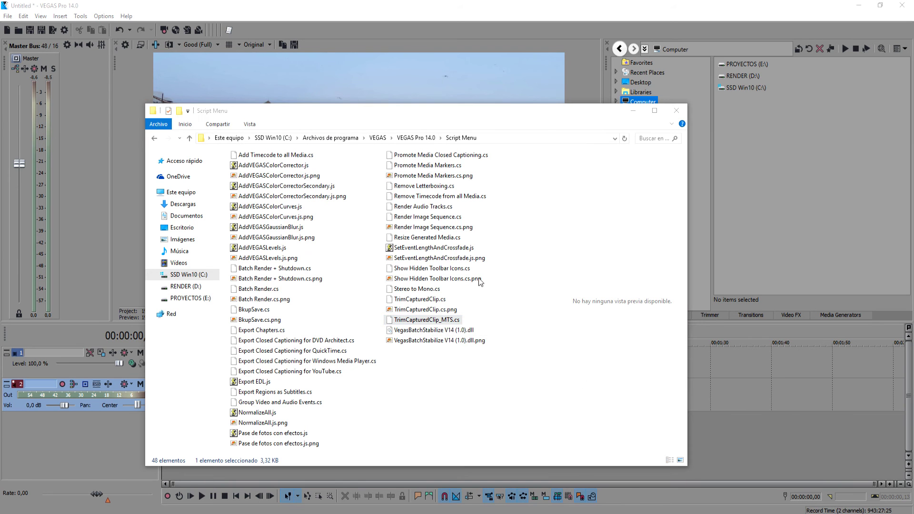
{"action": "left_click", "coordinate": [379, 227]}
{"action": "left_click", "coordinate": [408, 176]}
{"action": "left_click", "coordinate": [467, 250]}
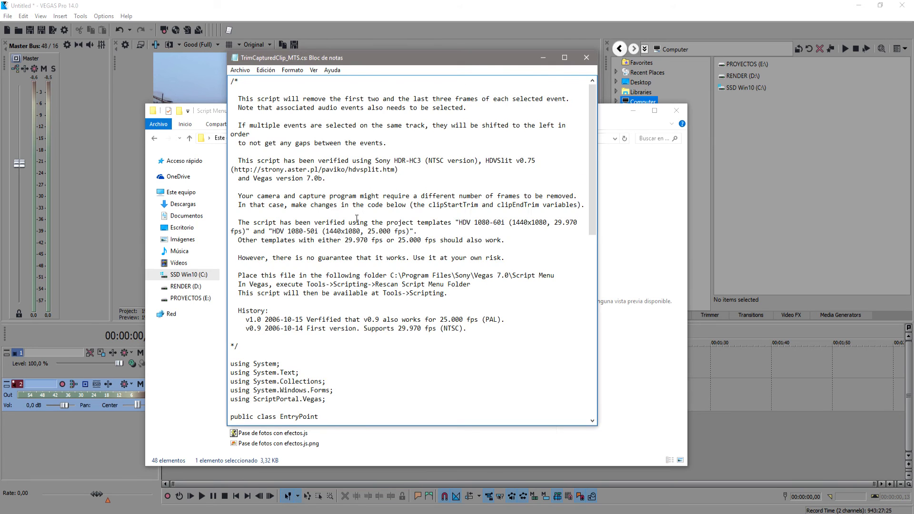
{"action": "scroll", "coordinate": [358, 218], "scroll_direction": "down", "scroll_amount": 7}
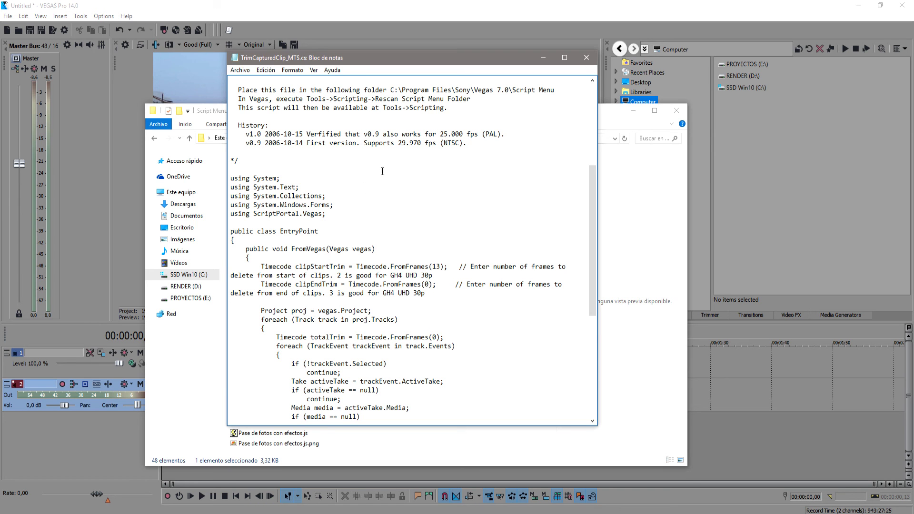
{"action": "left_click", "coordinate": [586, 58]}
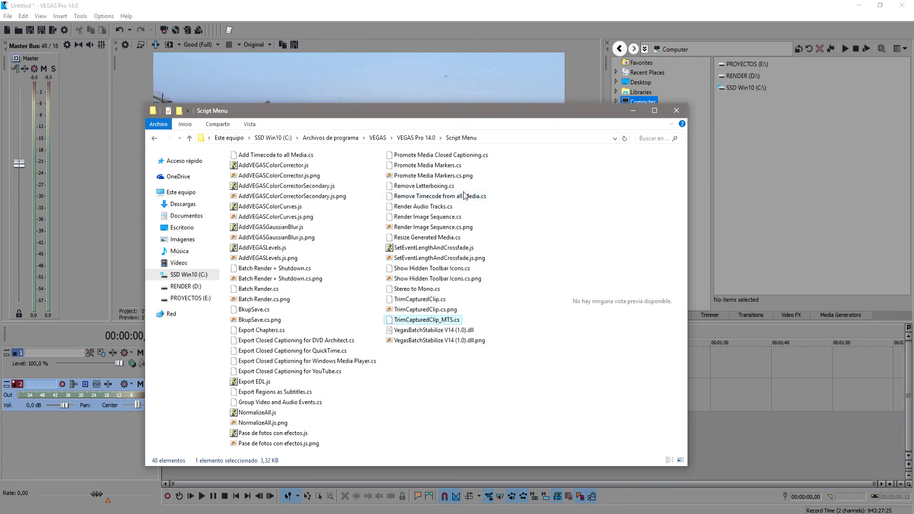
{"action": "left_click", "coordinate": [676, 110]}
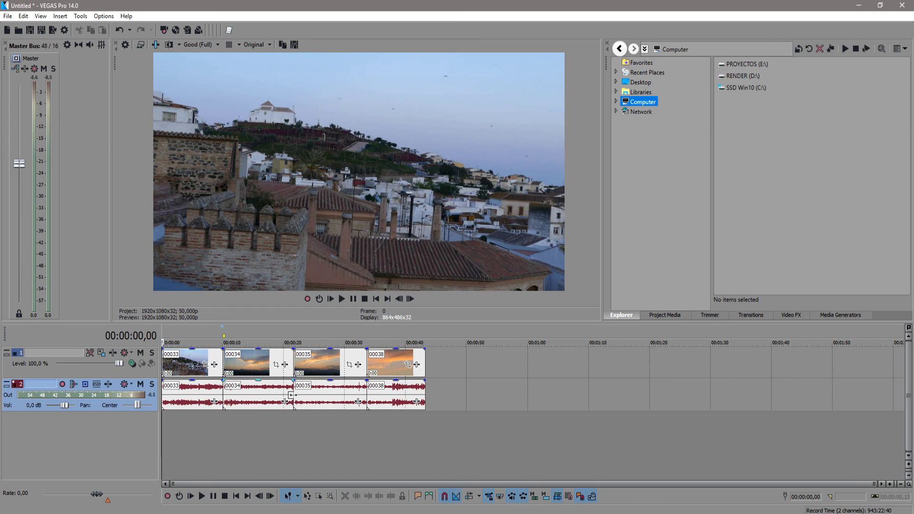
Return the playhead to the project start, select all video and audio events, and run the trim script on them
{"action": "left_click", "coordinate": [178, 444]}
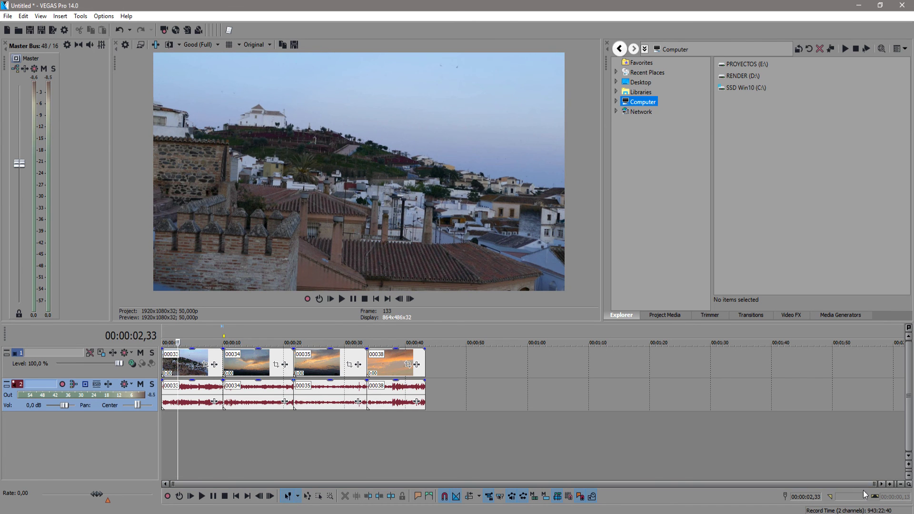
{"action": "left_click_drag", "start_coordinate": [876, 484], "coordinate": [435, 484]}
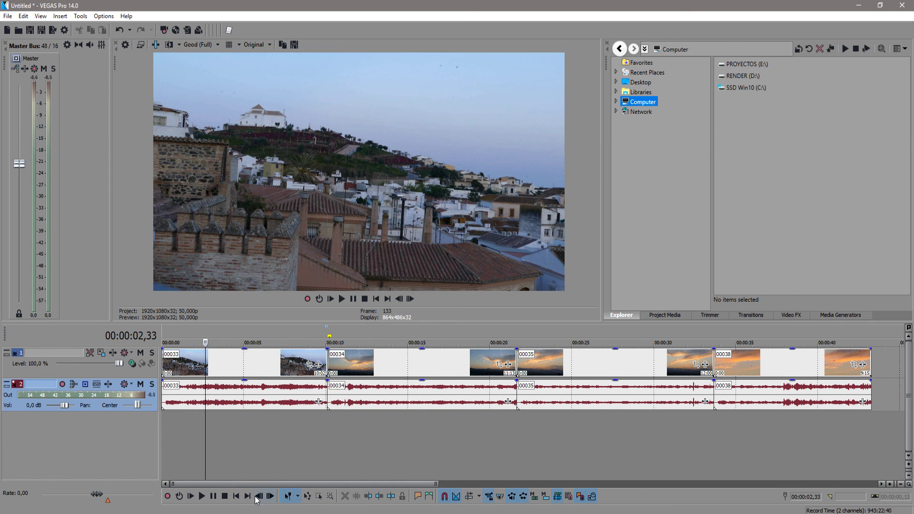
{"action": "left_click", "coordinate": [236, 496]}
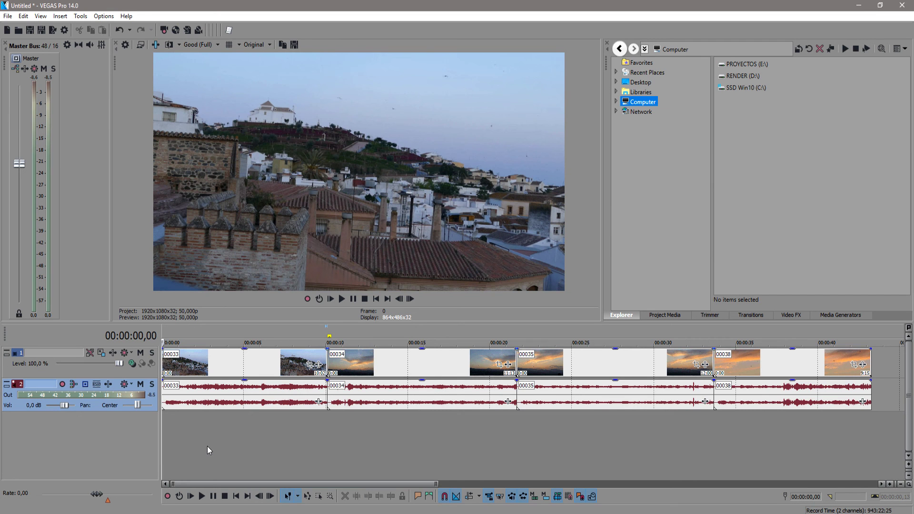
{"action": "key", "text": "ctrl+a"}
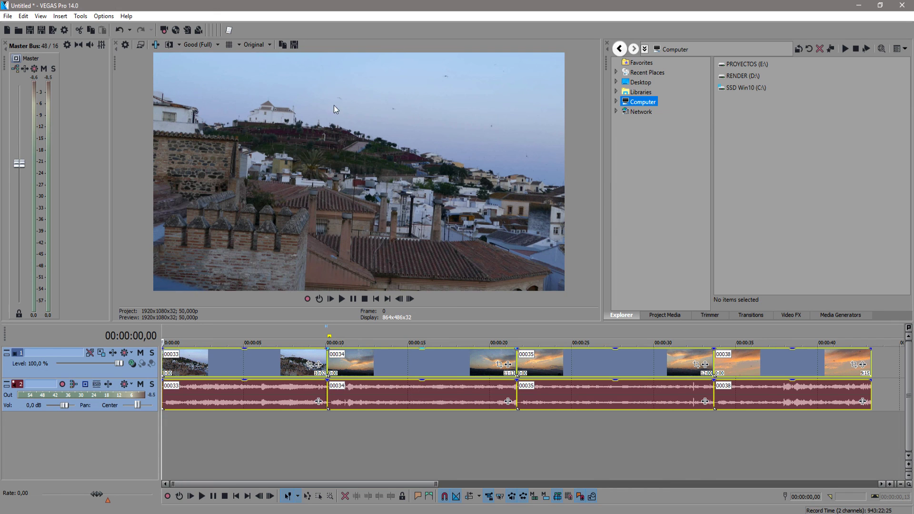
{"action": "left_click", "coordinate": [228, 32]}
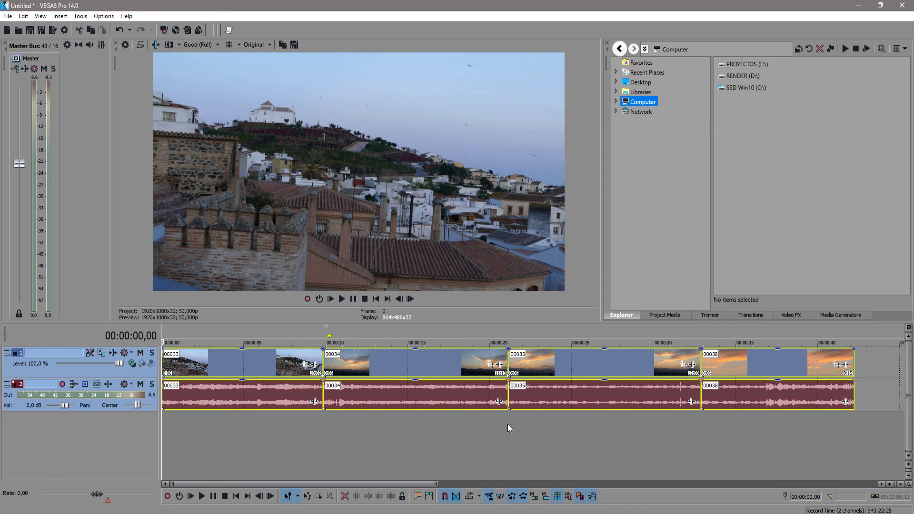
Examine the audio waveform at the join between clips 00033 and 00034
{"action": "left_click", "coordinate": [304, 425]}
{"action": "scroll", "coordinate": [317, 430], "scroll_direction": "up", "scroll_amount": 4}
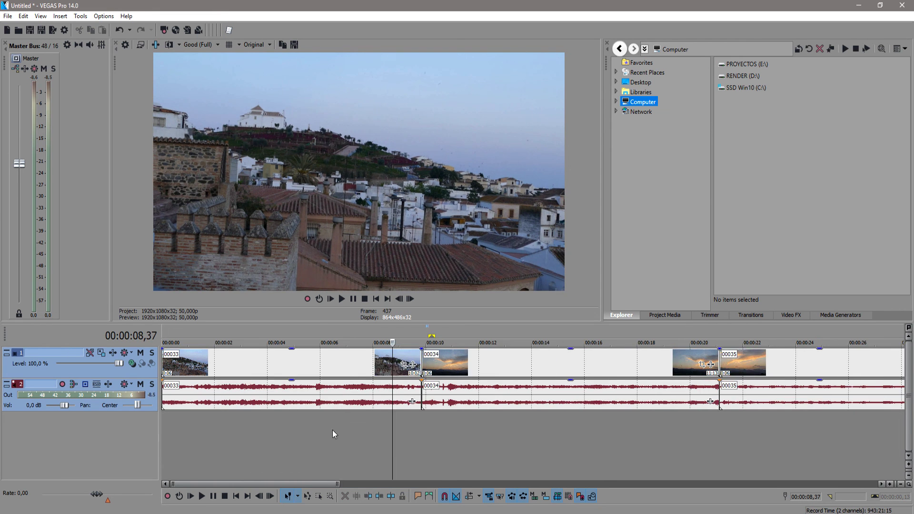
{"action": "left_click", "coordinate": [505, 430]}
{"action": "scroll", "coordinate": [550, 436], "scroll_direction": "up", "scroll_amount": 15}
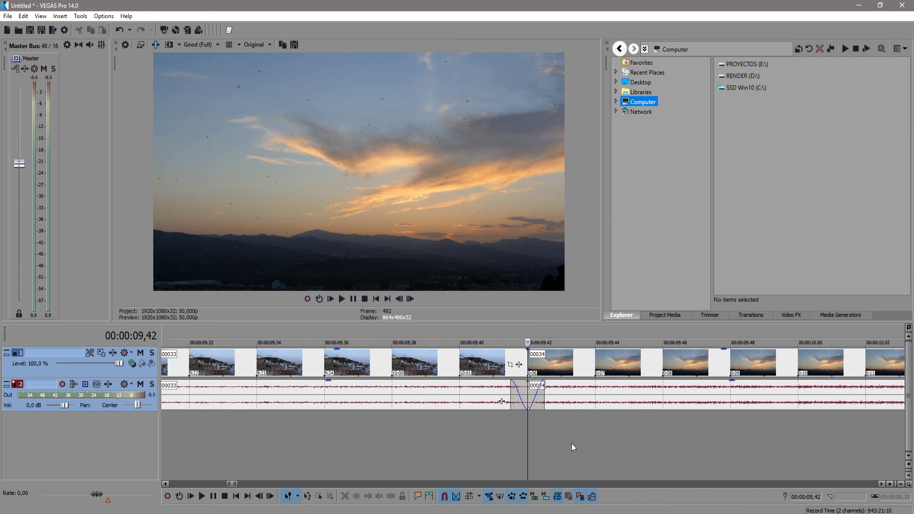
{"action": "scroll", "coordinate": [572, 443], "scroll_direction": "down", "scroll_amount": 8}
{"action": "scroll", "coordinate": [573, 438], "scroll_direction": "down", "scroll_amount": 7}
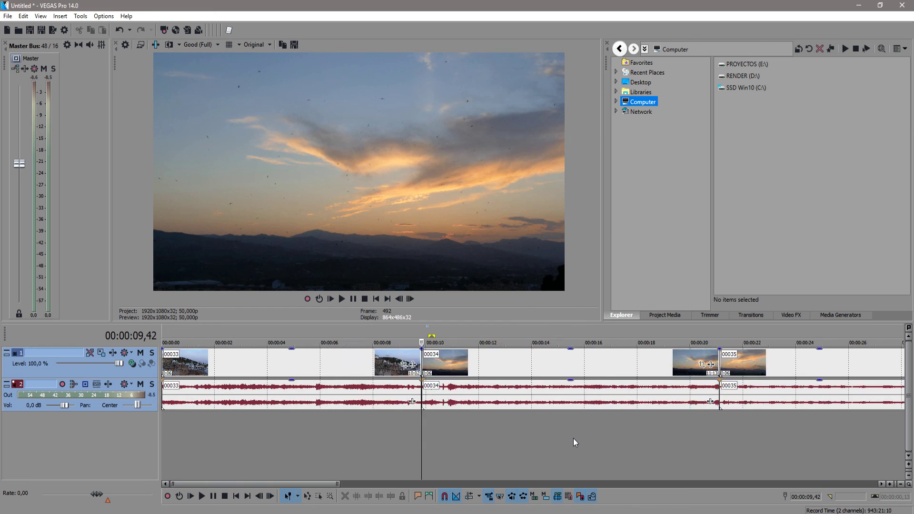
Play the timeline across the joins of clips 00033/00034, 00034/00035 and 00035/00038 to check the audio
{"action": "left_click_drag", "start_coordinate": [822, 484], "coordinate": [434, 484]}
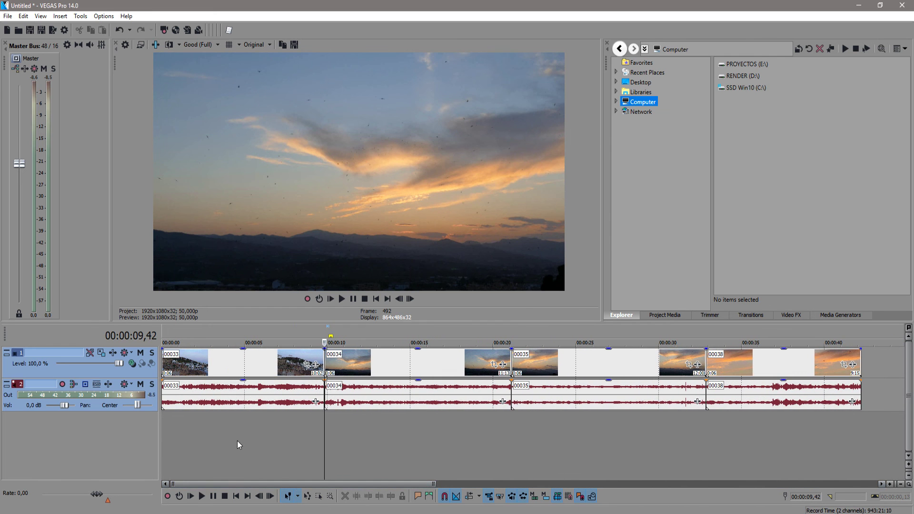
{"action": "left_click", "coordinate": [237, 496]}
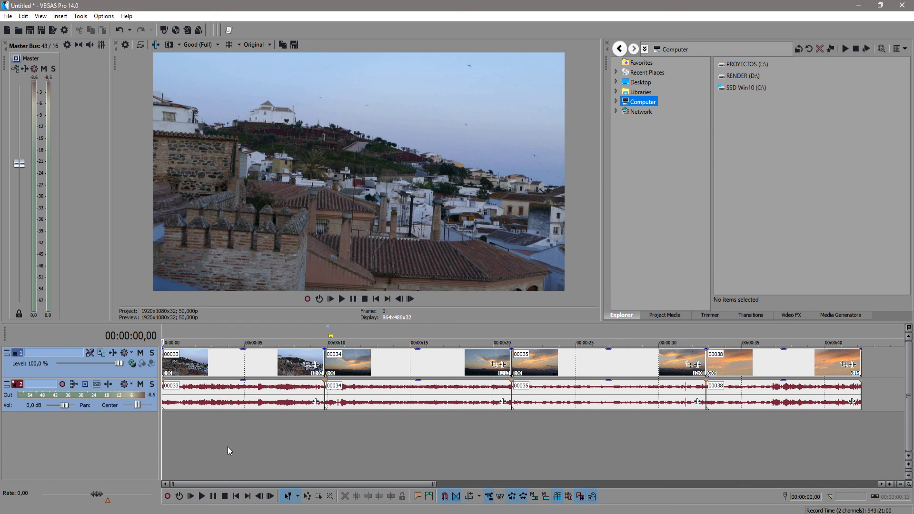
{"action": "left_click", "coordinate": [316, 426]}
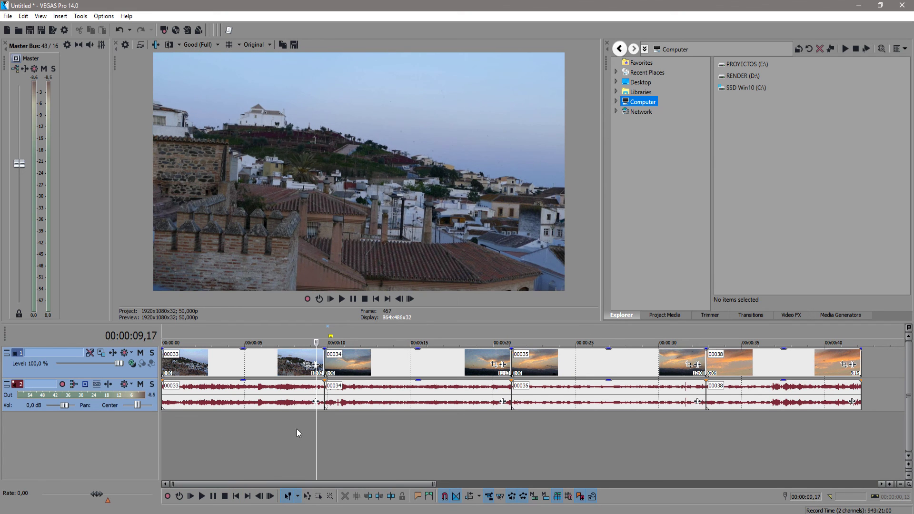
{"action": "left_click", "coordinate": [310, 426]}
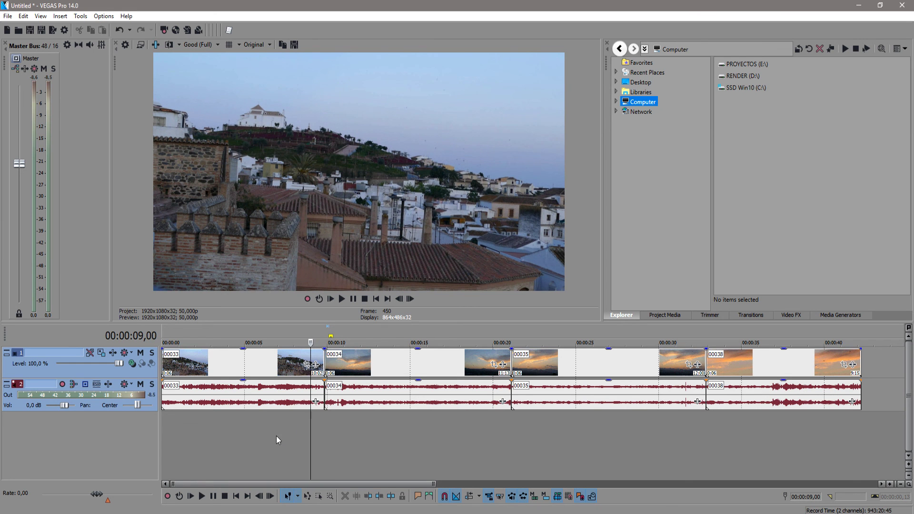
{"action": "key", "text": "space"}
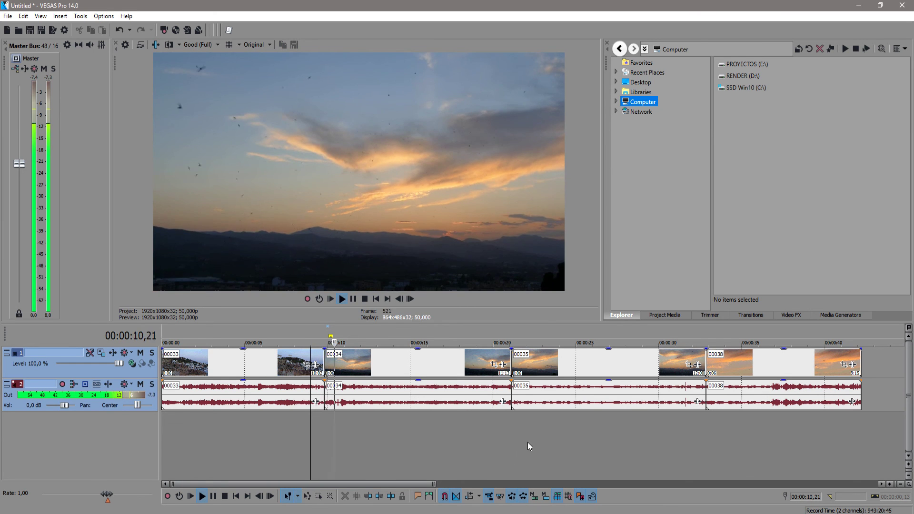
{"action": "left_click", "coordinate": [503, 423]}
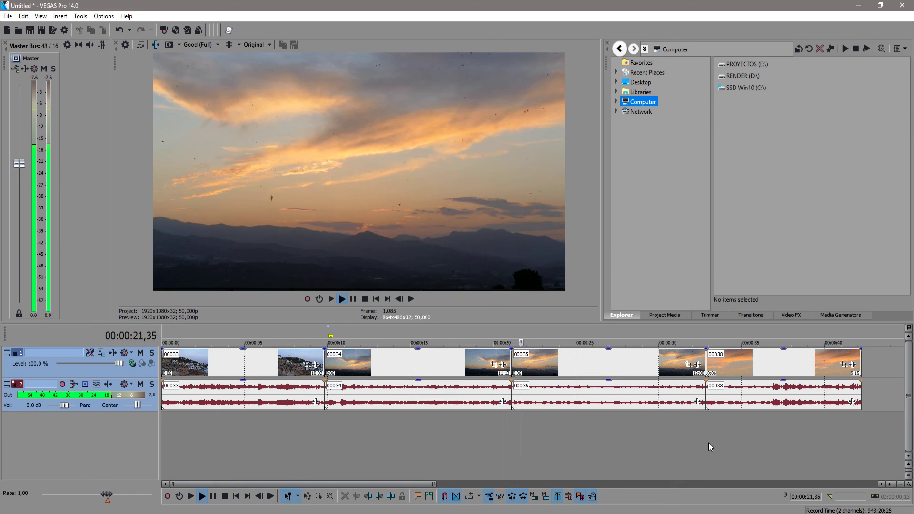
{"action": "left_click", "coordinate": [703, 433]}
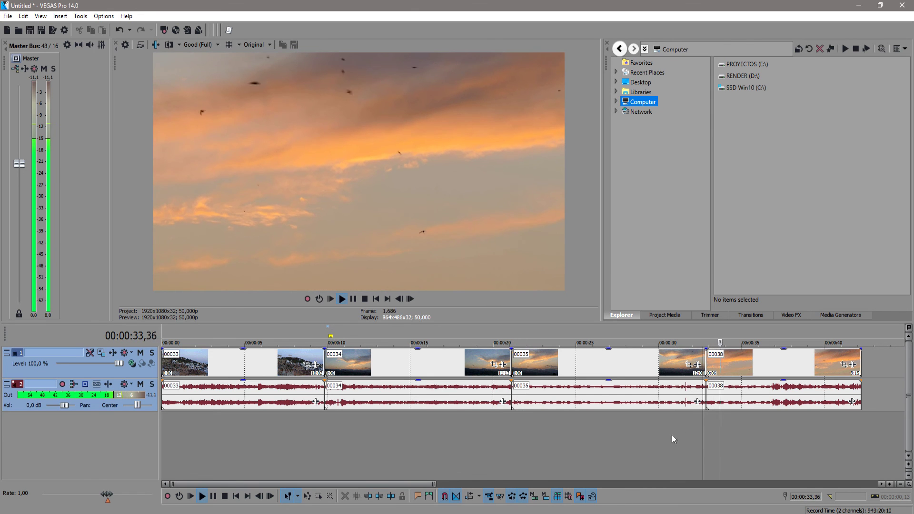
{"action": "key", "text": "Return"}
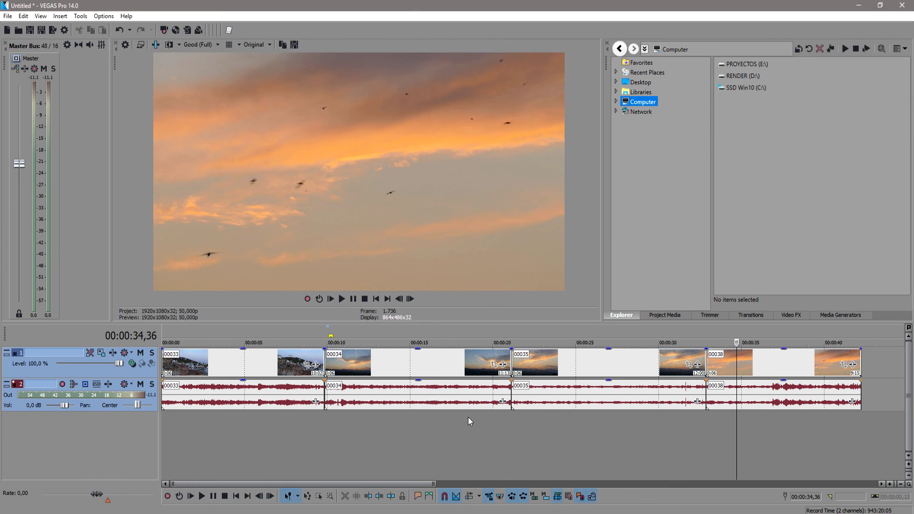
{"action": "left_click_drag", "start_coordinate": [434, 483], "coordinate": [419, 483]}
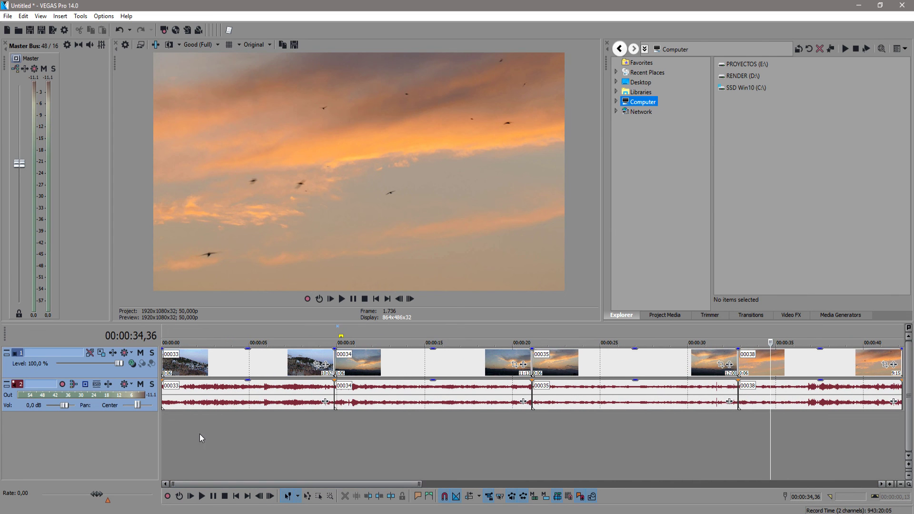
{"action": "left_click", "coordinate": [199, 433]}
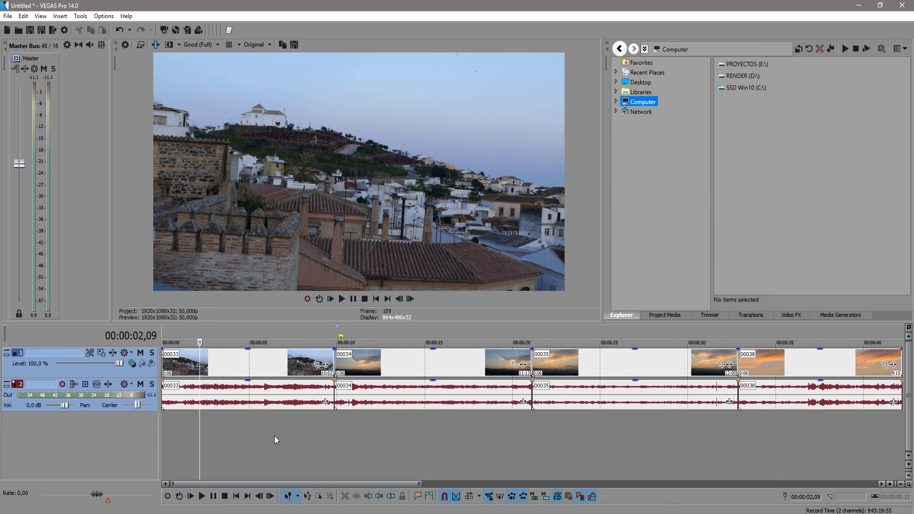
{"action": "left_click", "coordinate": [275, 435]}
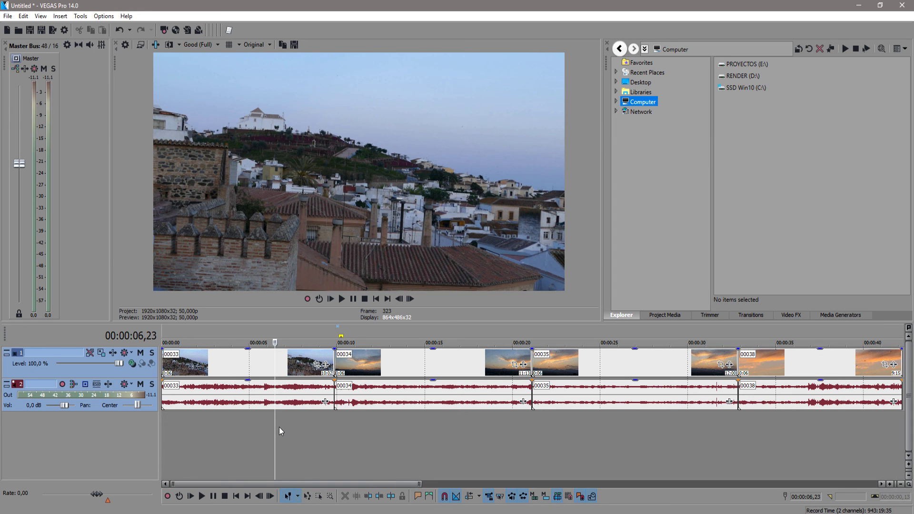
{"action": "mouse_move", "coordinate": [275, 428]}
{"action": "left_mouse_down"}
{"action": "mouse_move", "coordinate": [221, 427]}
{"action": "mouse_move", "coordinate": [281, 428]}
{"action": "left_mouse_up"}
{"action": "left_click_drag", "start_coordinate": [419, 483], "coordinate": [446, 483]}
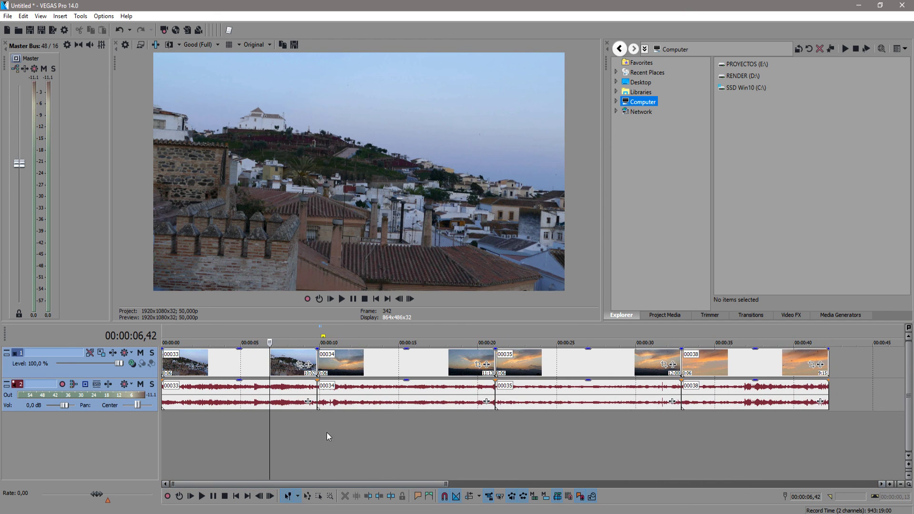